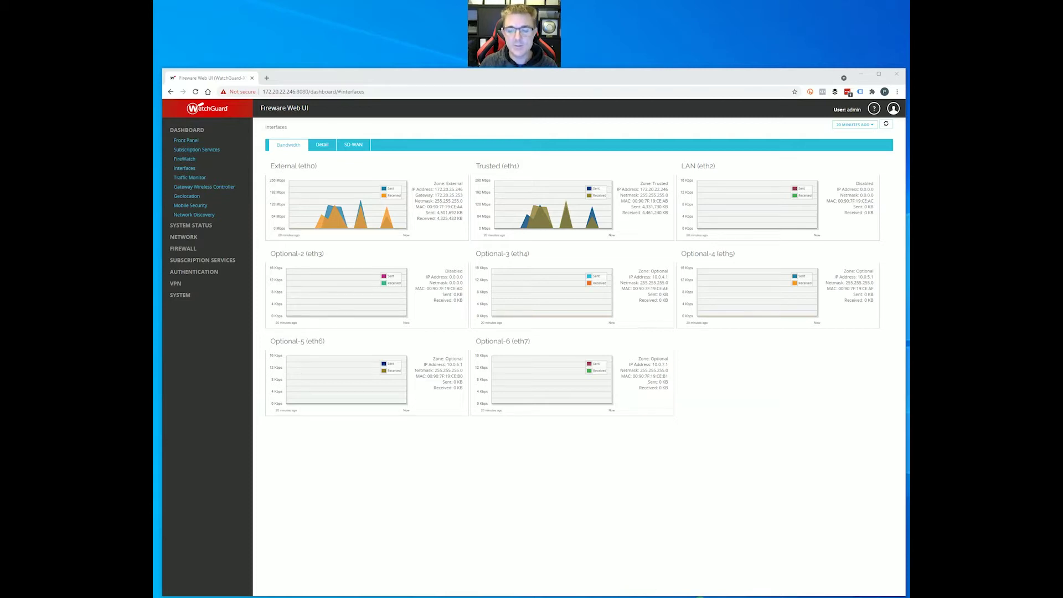
# Run two baseline speed tests in Speedtest through the Firebox; the second reaches 908.60 Mbps download.
pyautogui.hotkey('alt', 'Tab')
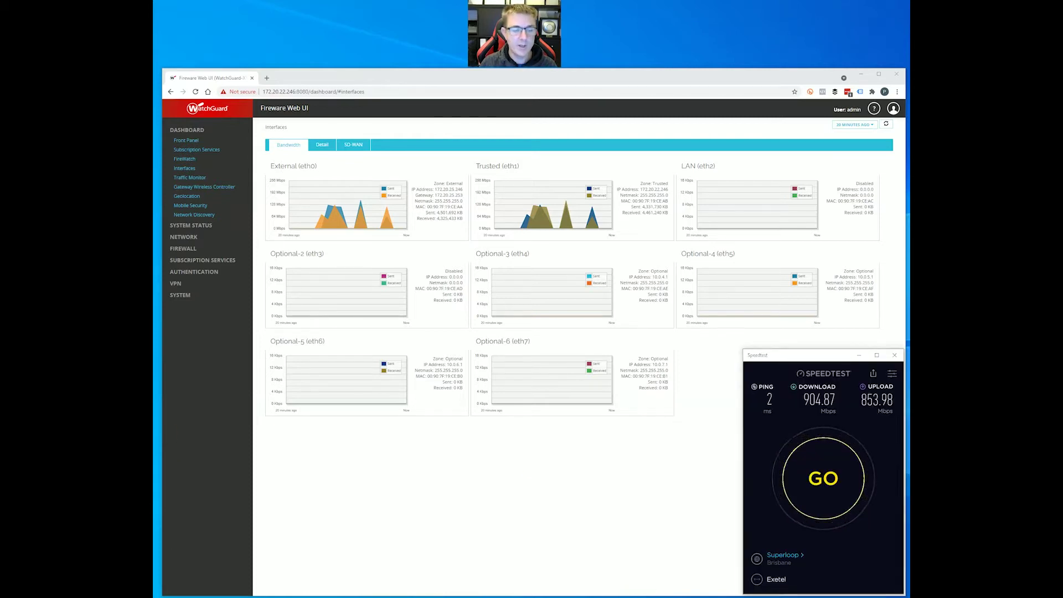
pyautogui.click(825, 478)
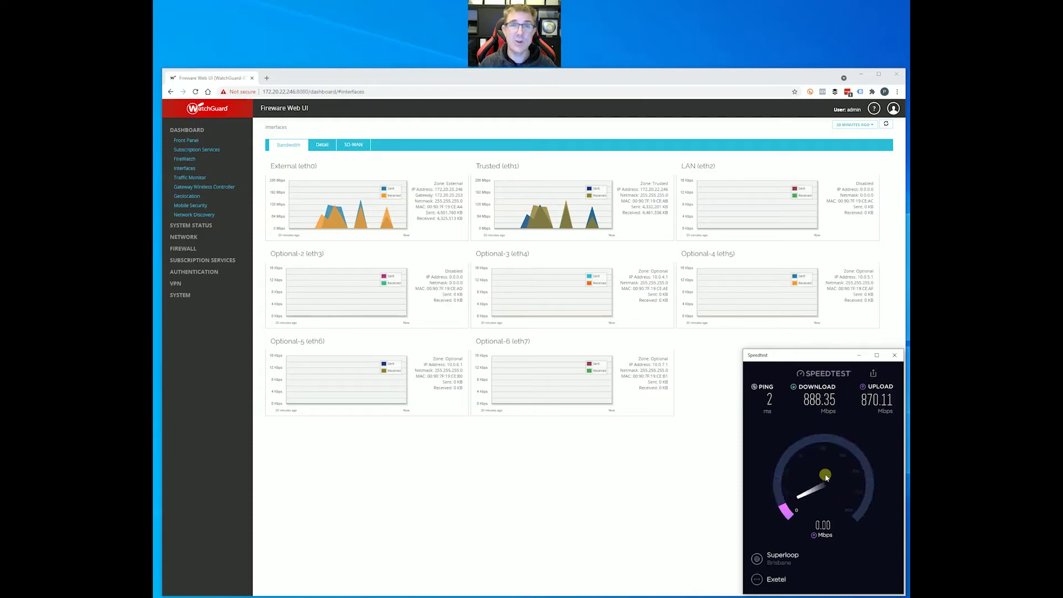
pyautogui.click(824, 484)
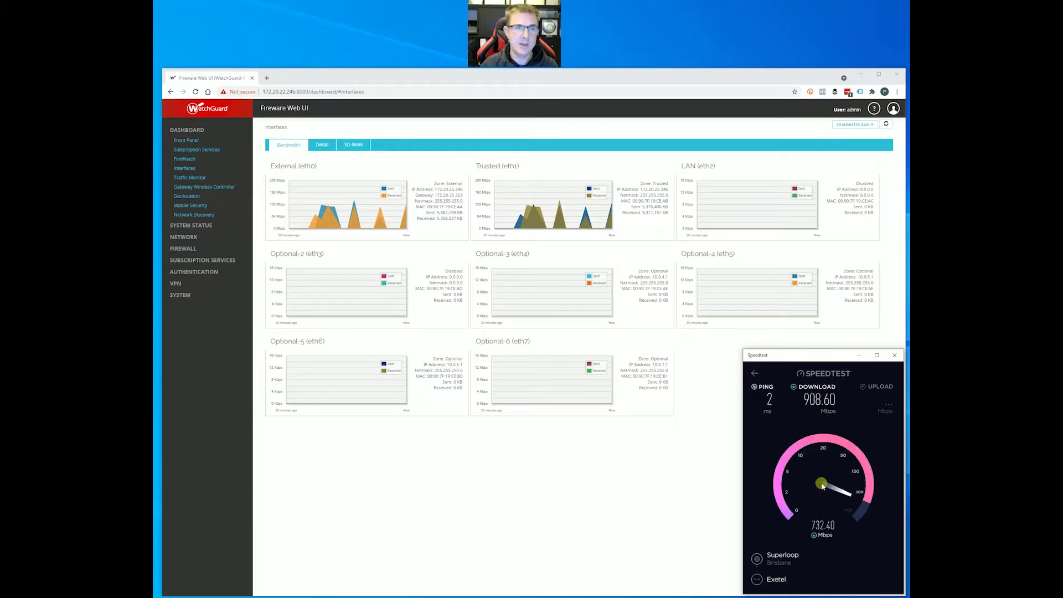
# Show the Firewall Policies page listing seven policies ending with Outgoing, and expand Subscription Services.
pyautogui.click(193, 250)
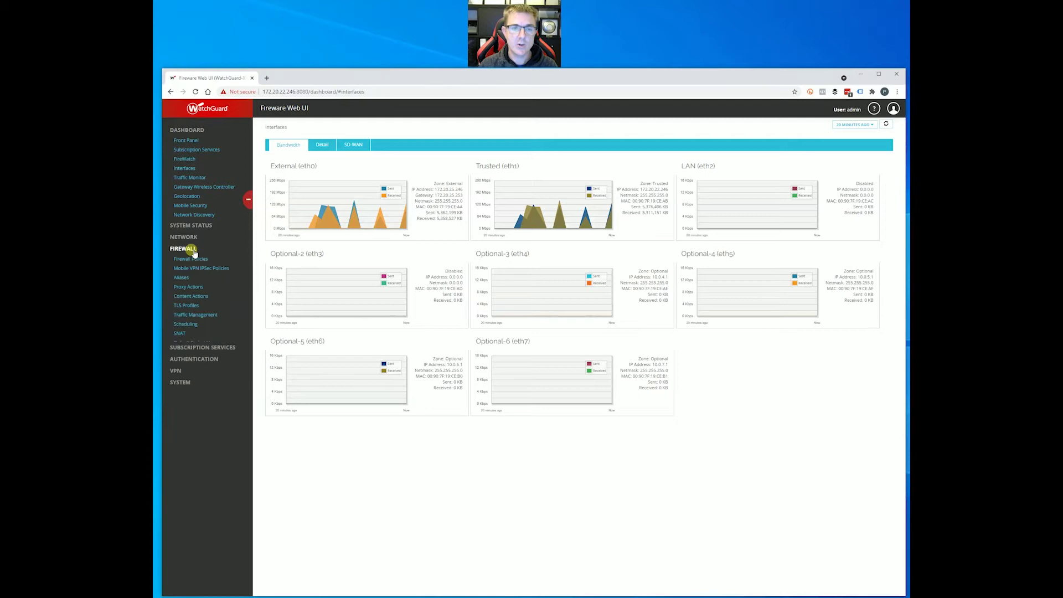
pyautogui.click(189, 259)
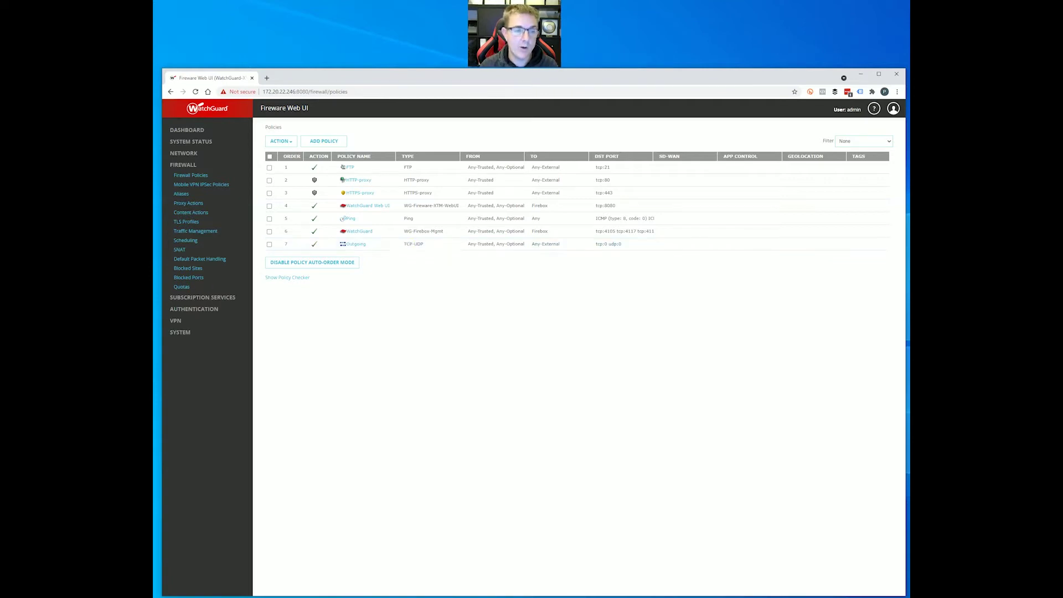
pyautogui.click(178, 300)
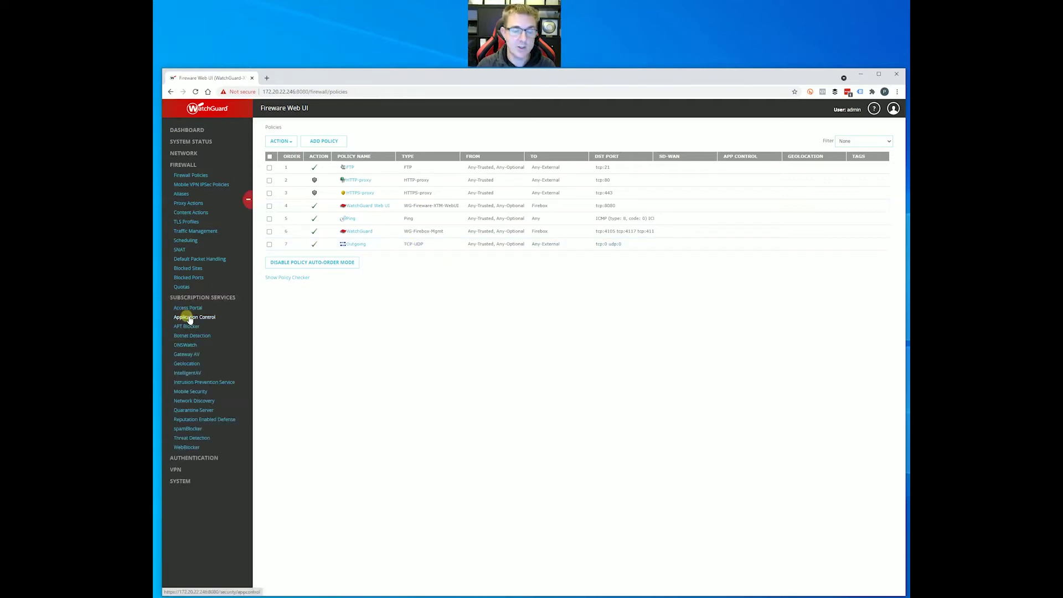
# Assign the Global Application Control action to all seven policies and save the change.
pyautogui.click(187, 318)
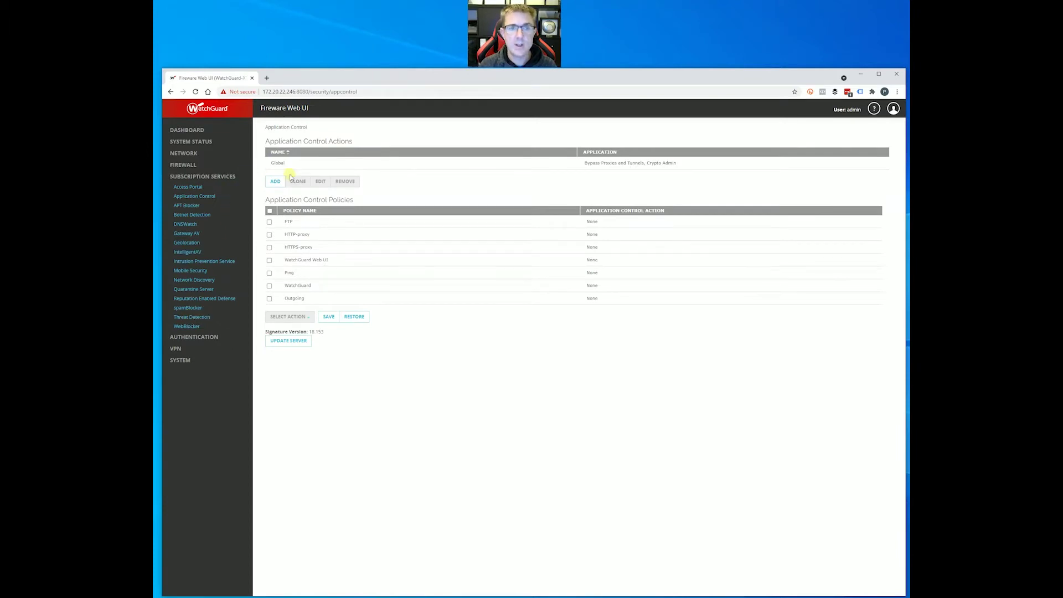
pyautogui.click(270, 211)
pyautogui.click(288, 316)
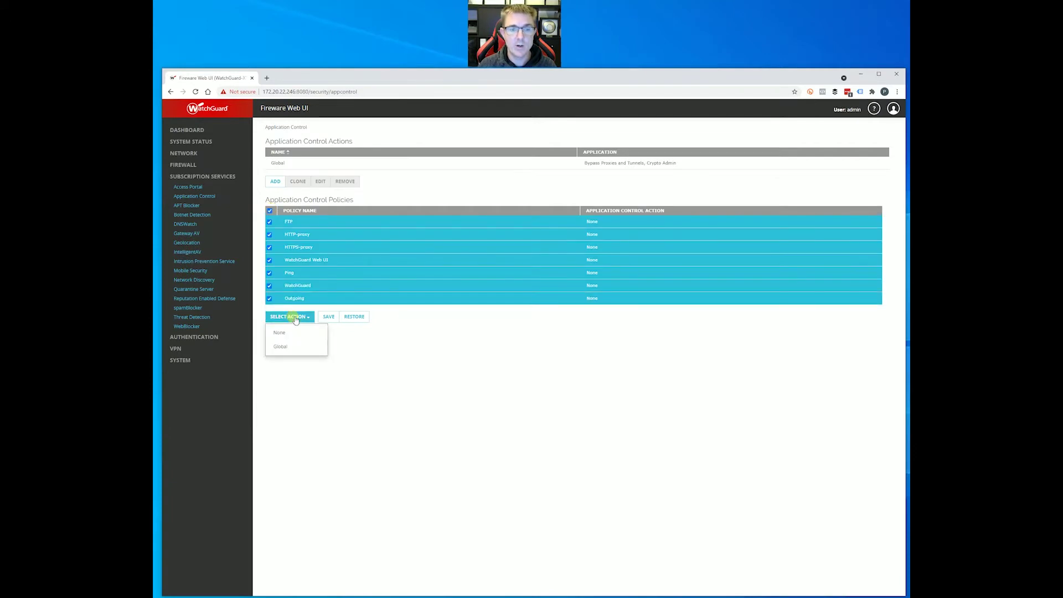
pyautogui.click(286, 349)
pyautogui.click(331, 318)
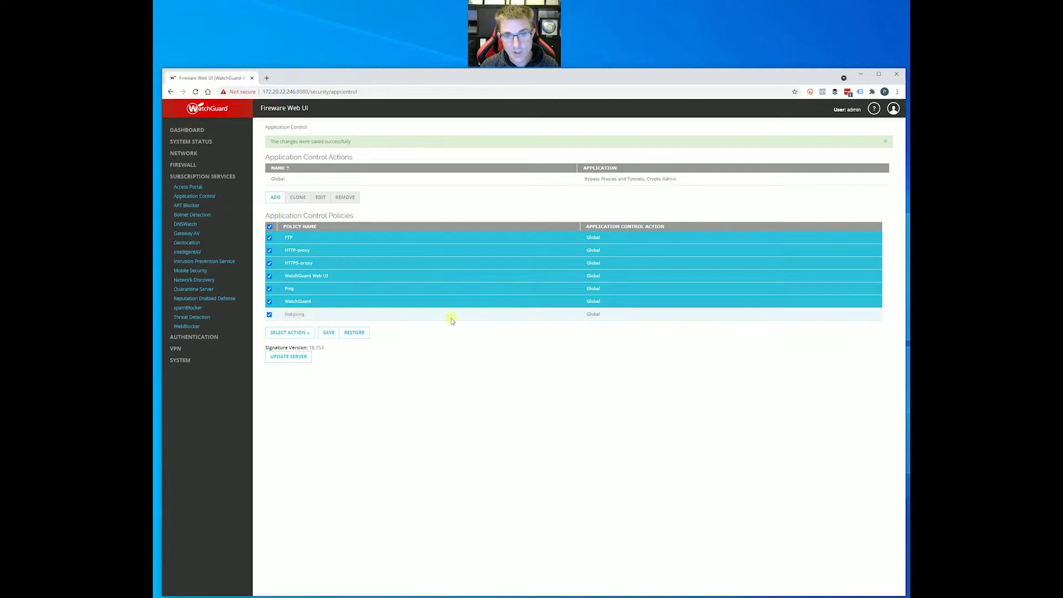
pyautogui.click(594, 318)
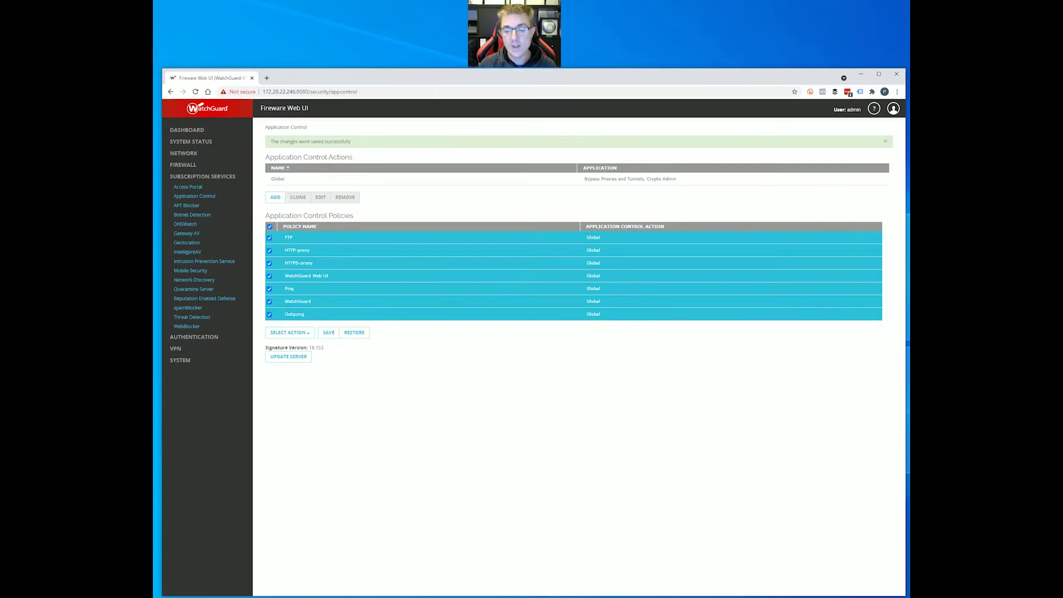
# Rerun the speed test with application control active, reaching 905.36 Mbps download.
pyautogui.click(819, 483)
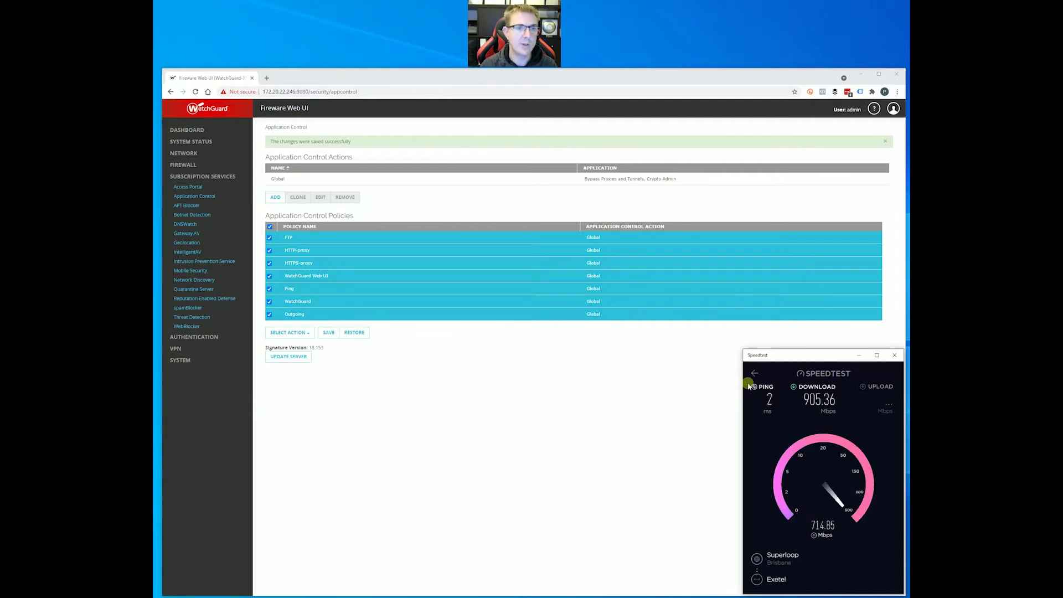
# Enable 'Block traffic from suspected botnet sites' in Botnet Detection and save it.
pyautogui.click(187, 206)
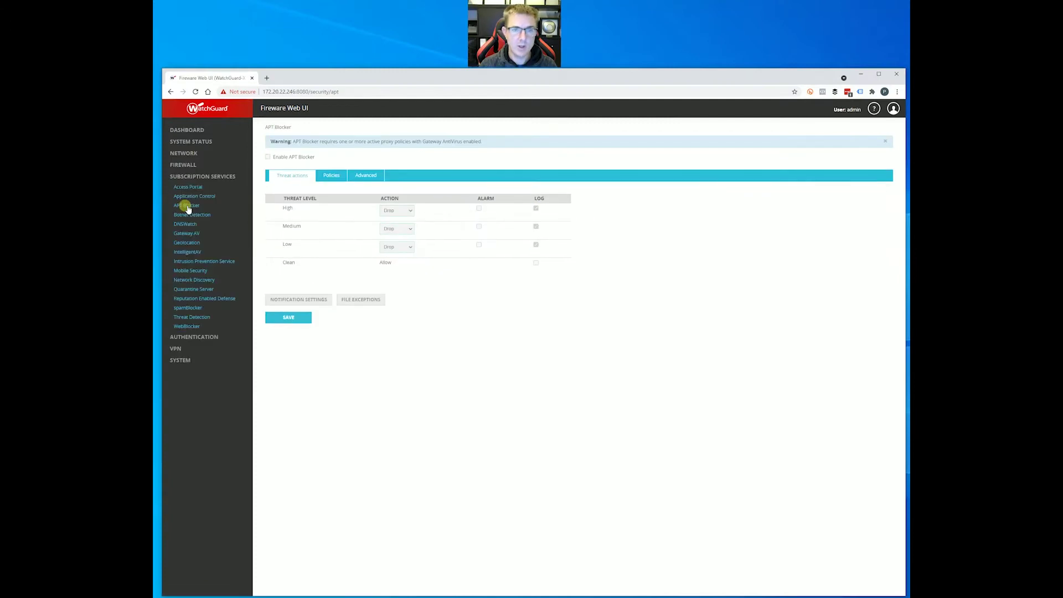
pyautogui.click(196, 212)
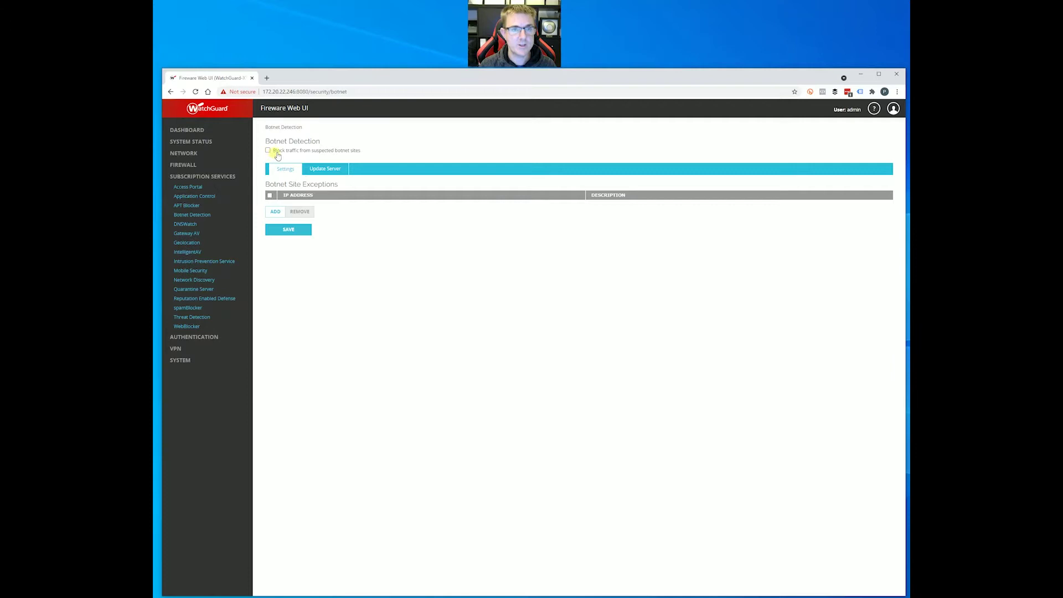
pyautogui.click(268, 150)
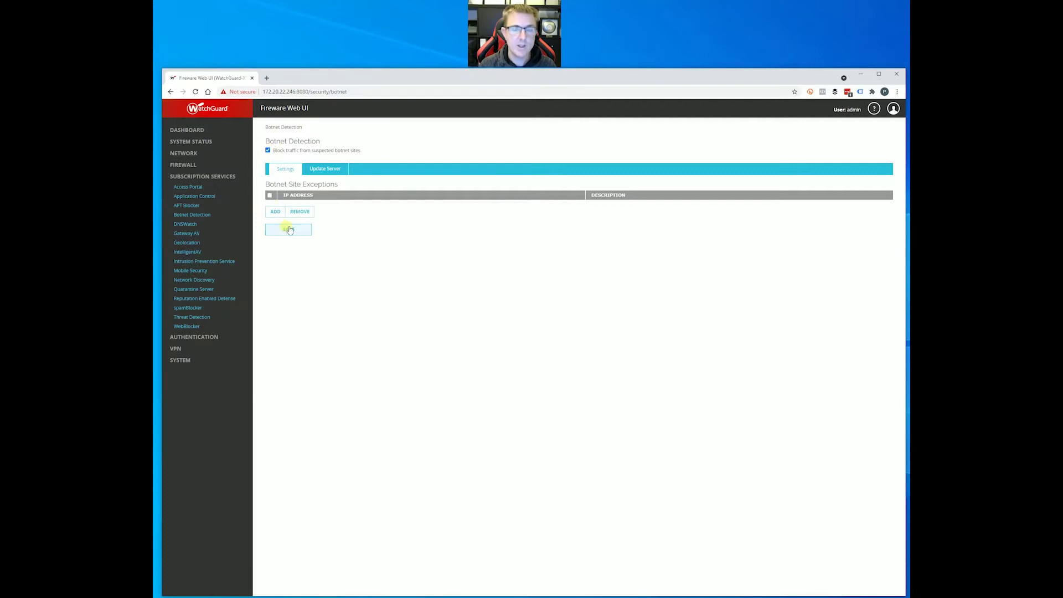
pyautogui.click(285, 228)
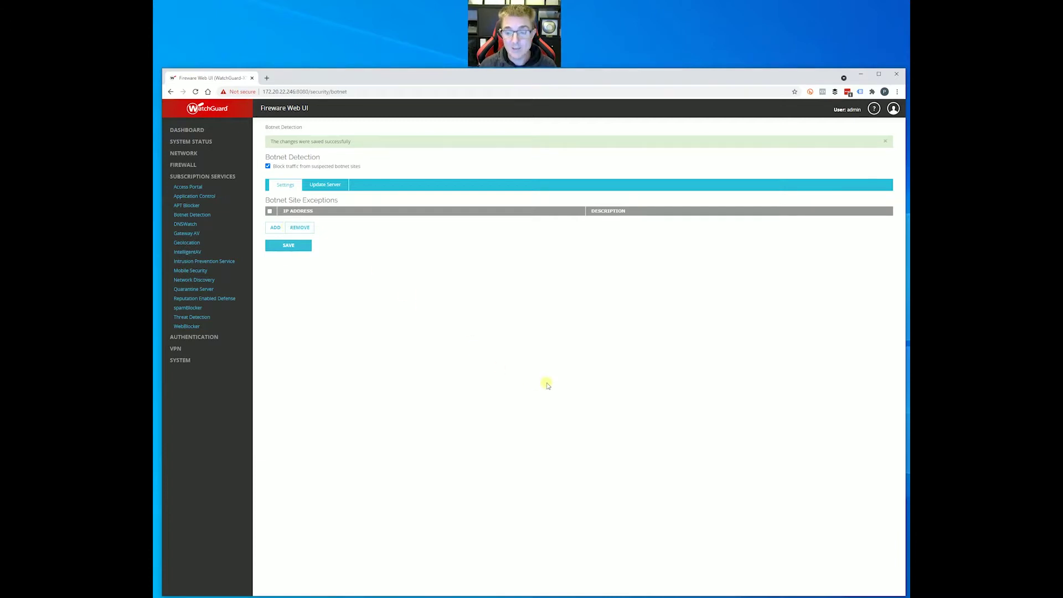
pyautogui.click(695, 595)
# Rerun the speed test with botnet blocking enabled, reaching about 907 Mbps download.
pyautogui.click(824, 488)
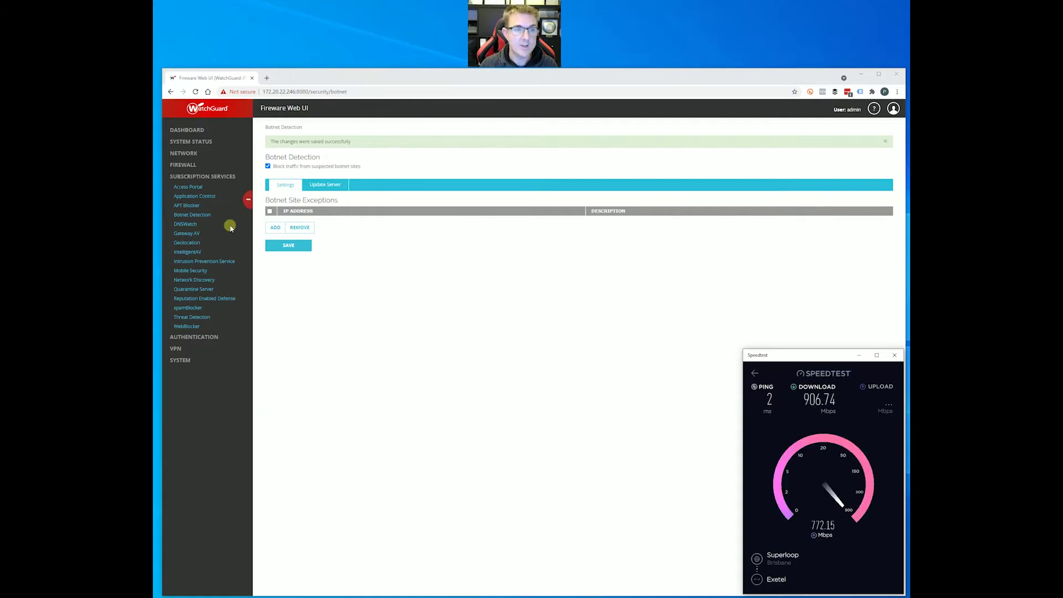
# Complete the Gateway AntiVirus wizard, keeping HTTP proxy and adding POP3, FTP, Explicit and IMAP proxy policies.
pyautogui.click(198, 234)
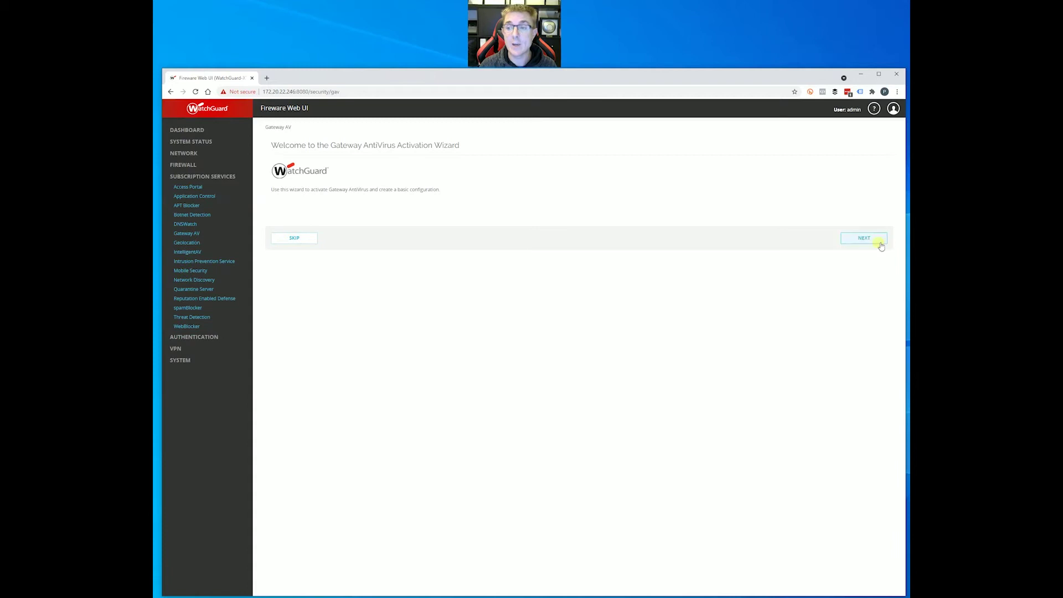
pyautogui.click(881, 239)
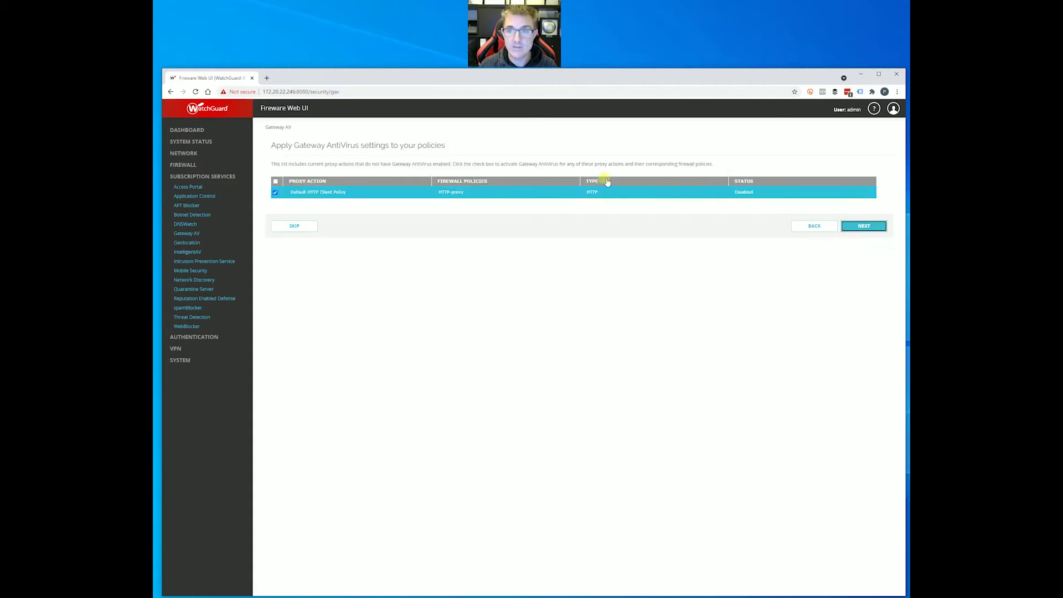
pyautogui.click(862, 227)
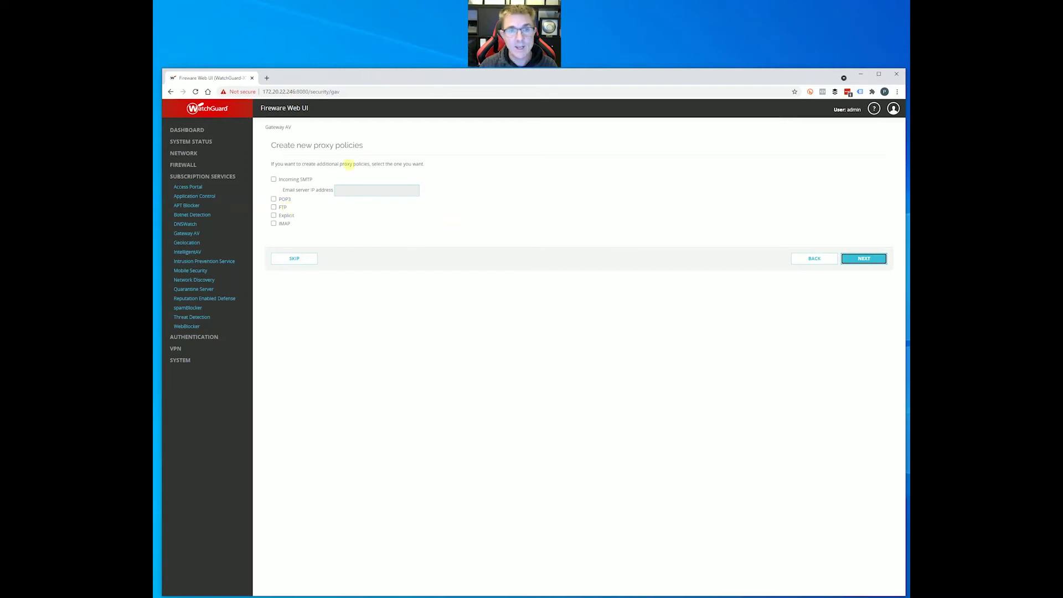
pyautogui.click(274, 199)
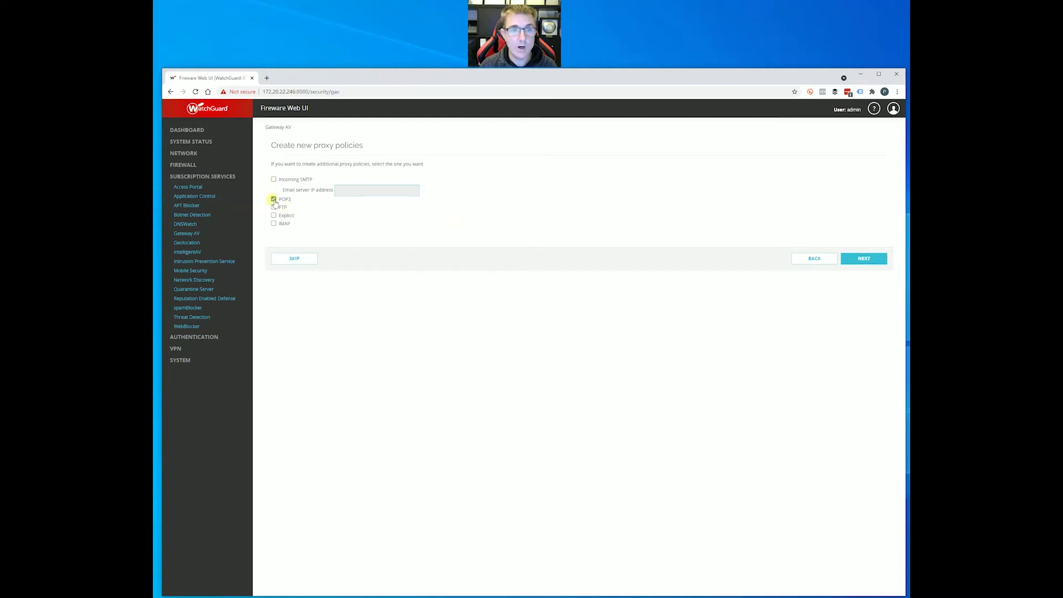
pyautogui.click(274, 207)
pyautogui.click(274, 215)
pyautogui.click(274, 223)
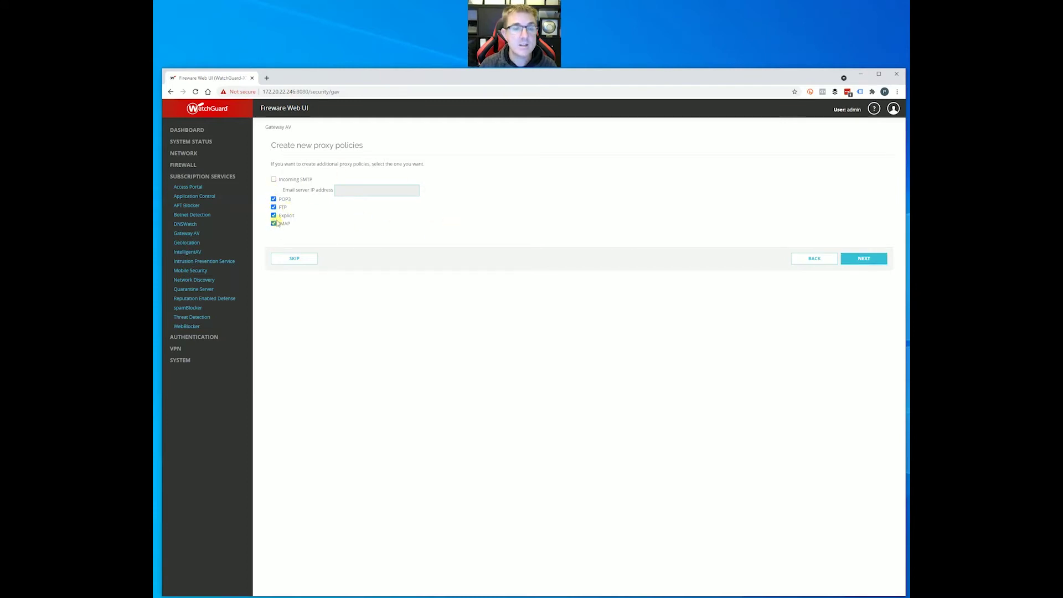
pyautogui.click(862, 260)
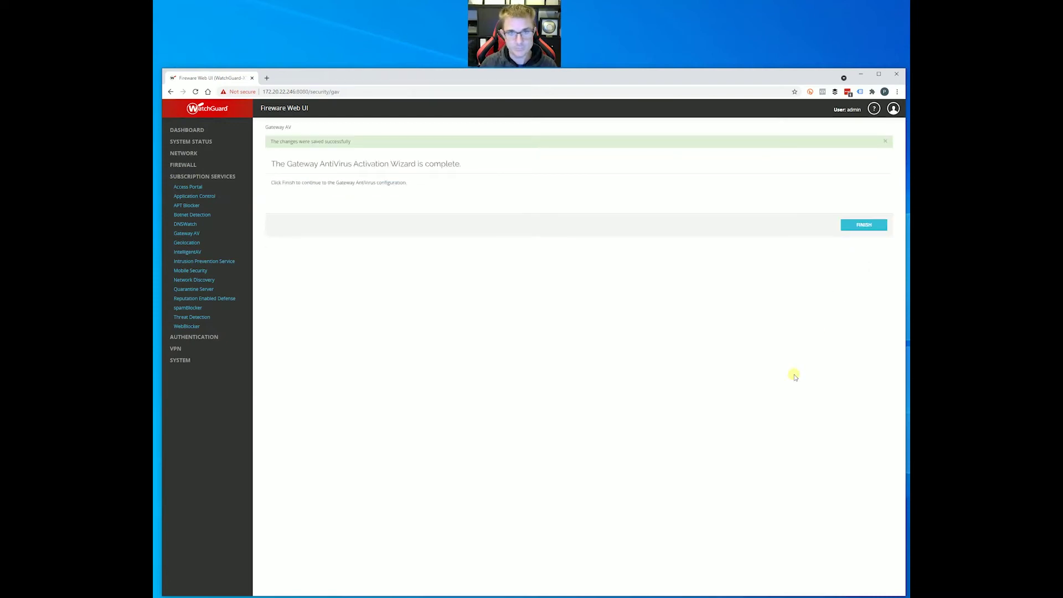
pyautogui.click(867, 224)
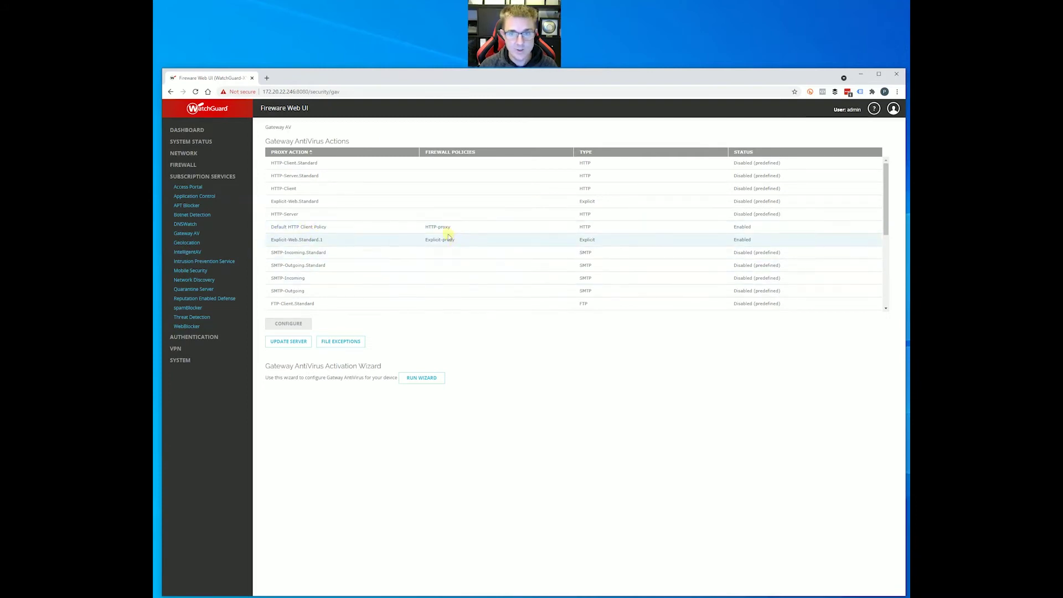
# Open the HTTP-proxy policy from the now 13-policy Firewall Policies list and save it.
pyautogui.click(183, 165)
pyautogui.click(191, 176)
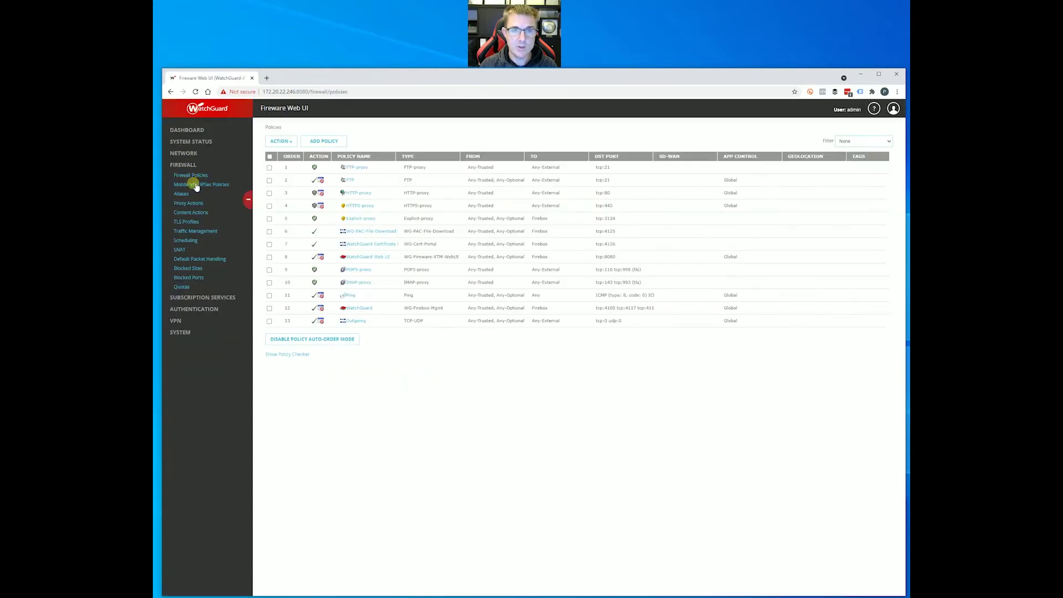
pyautogui.click(358, 193)
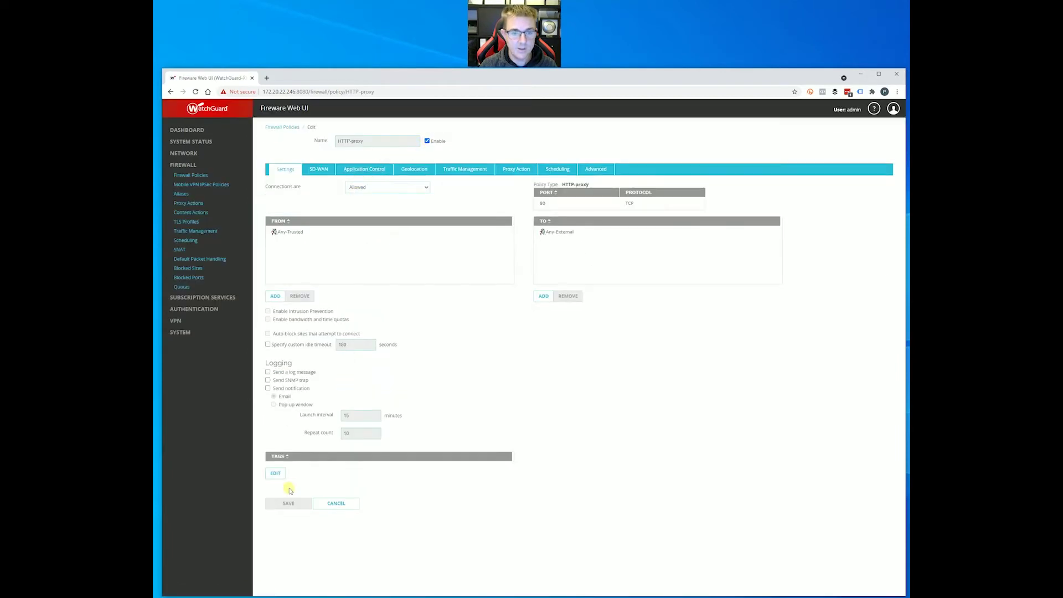
pyautogui.click(297, 504)
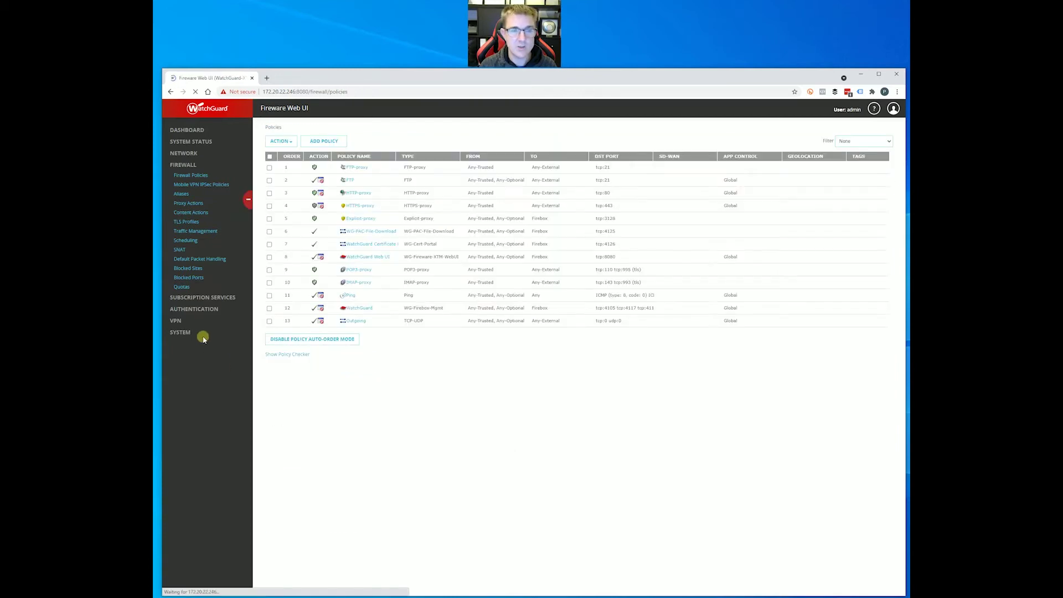
pyautogui.click(202, 298)
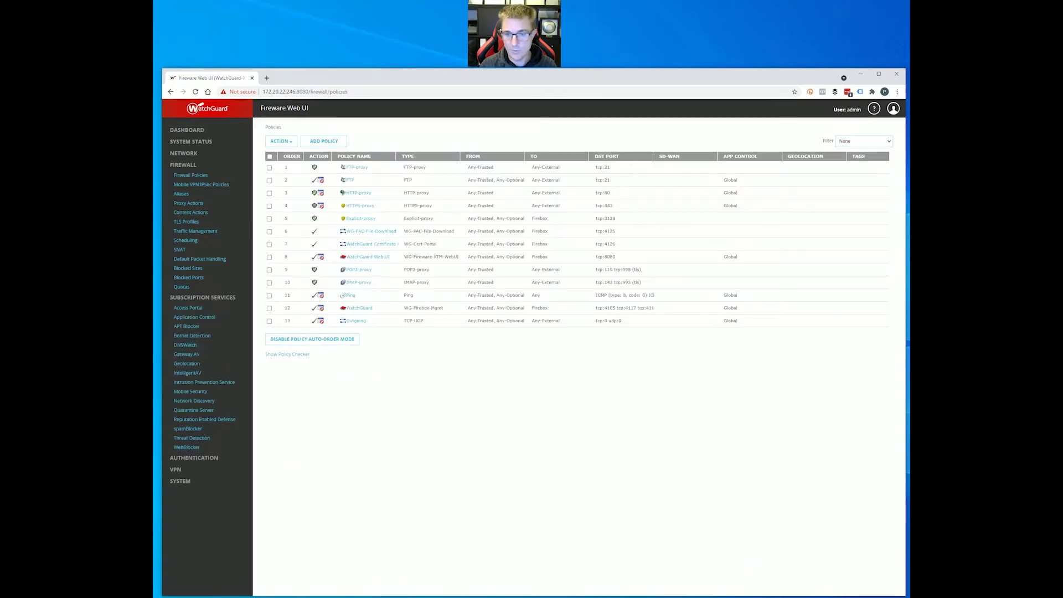
# Run a speed test with Gateway AntiVirus active, downloading about 905.88 Mbps.
pyautogui.click(710, 575)
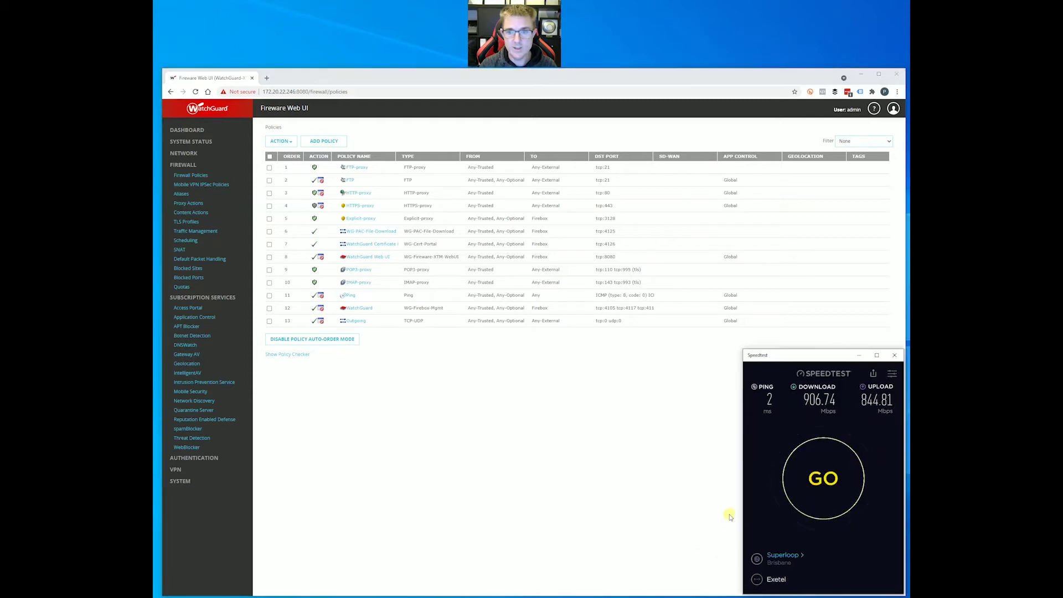
pyautogui.click(836, 476)
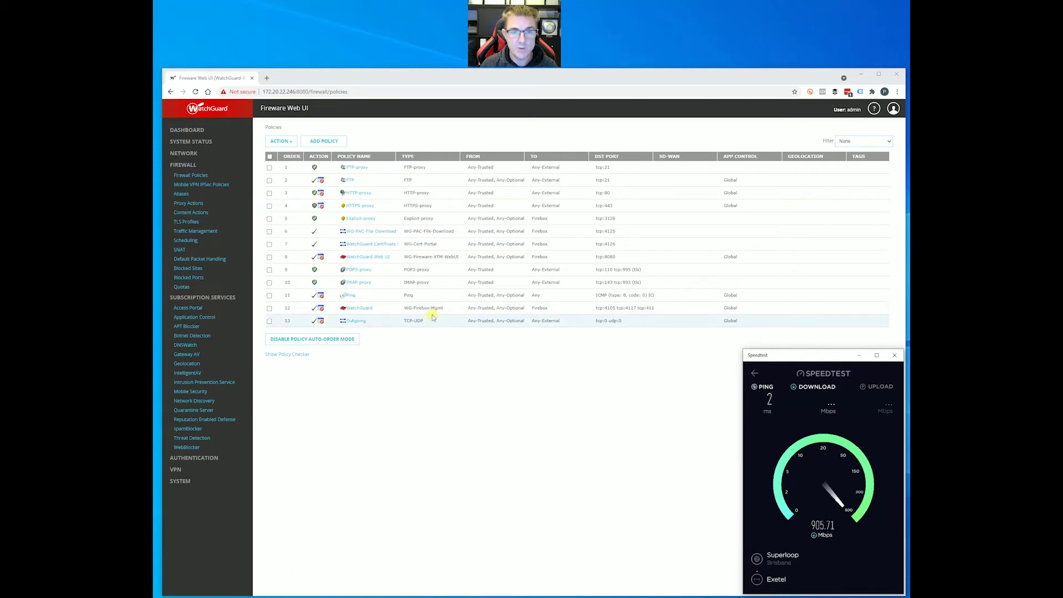
# Turn on Geolocation, give Outgoing the Global geolocation action and save, then rerun the speed test (905.93 Mbps).
pyautogui.click(187, 364)
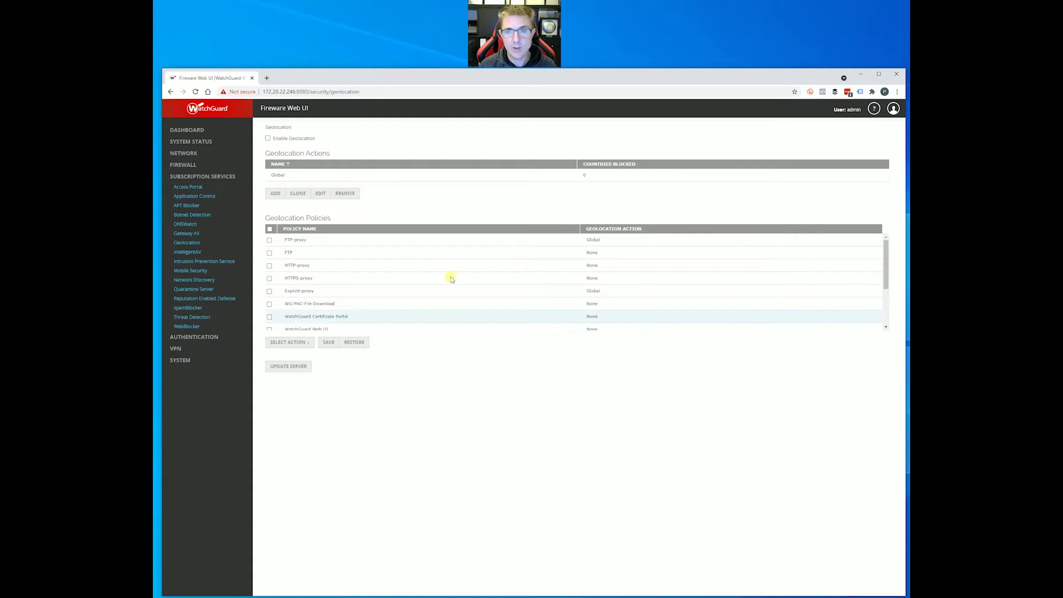
pyautogui.click(268, 138)
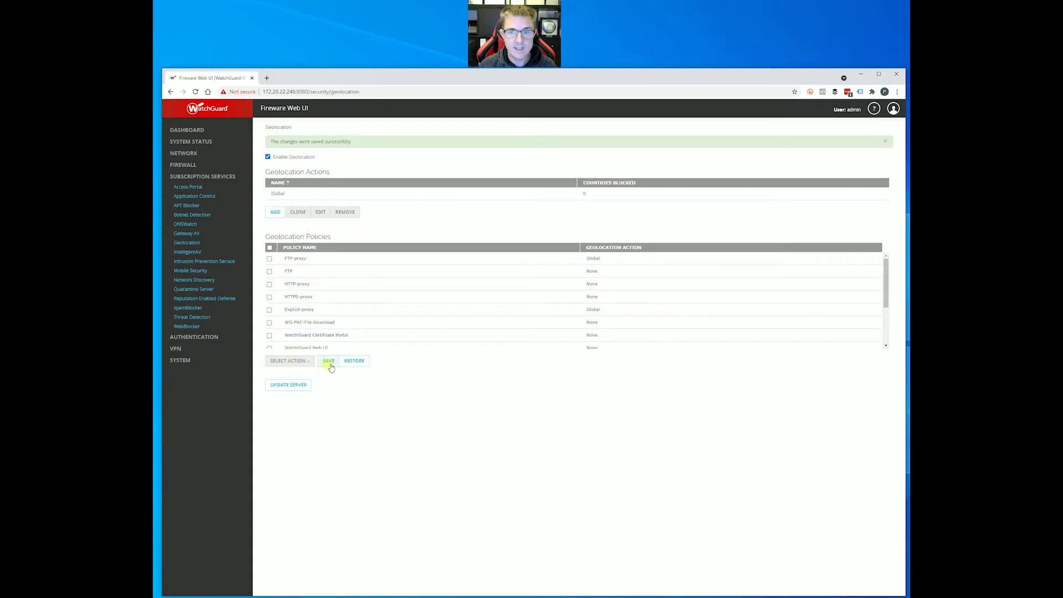
pyautogui.scroll(-3, 390, 310)
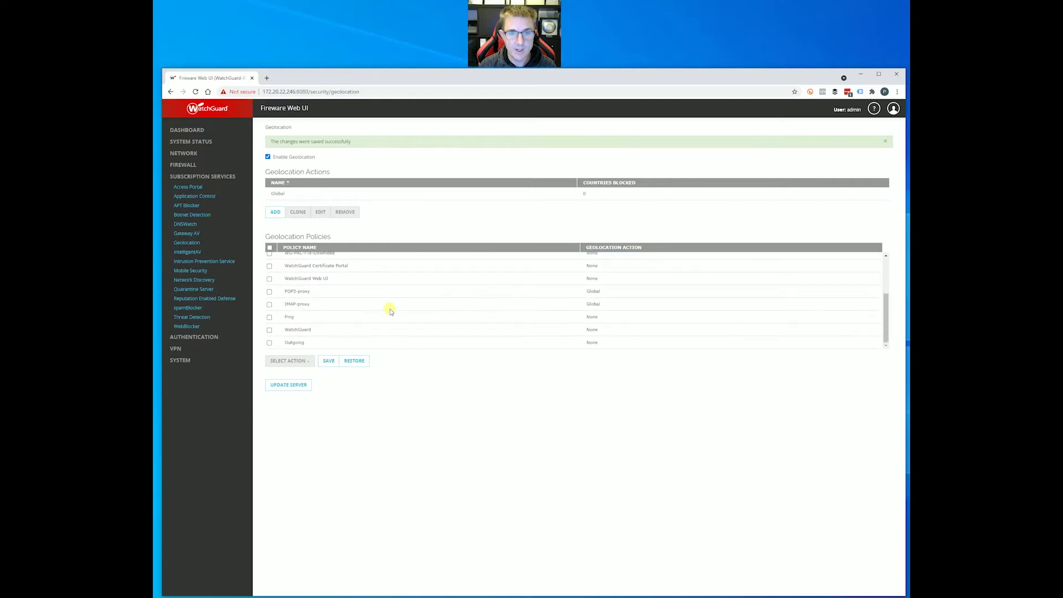
pyautogui.click(269, 343)
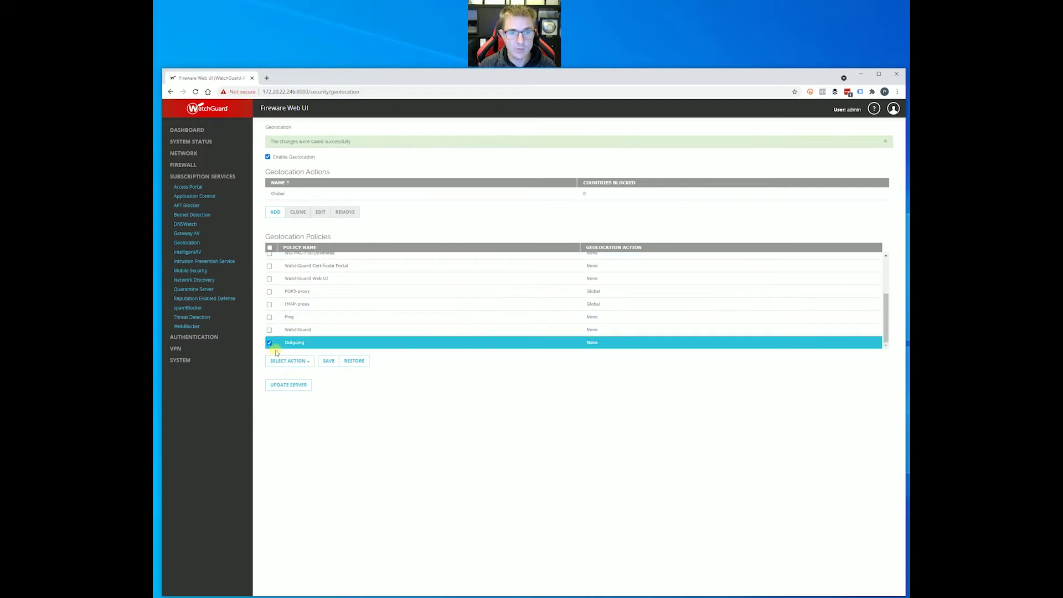
pyautogui.click(289, 361)
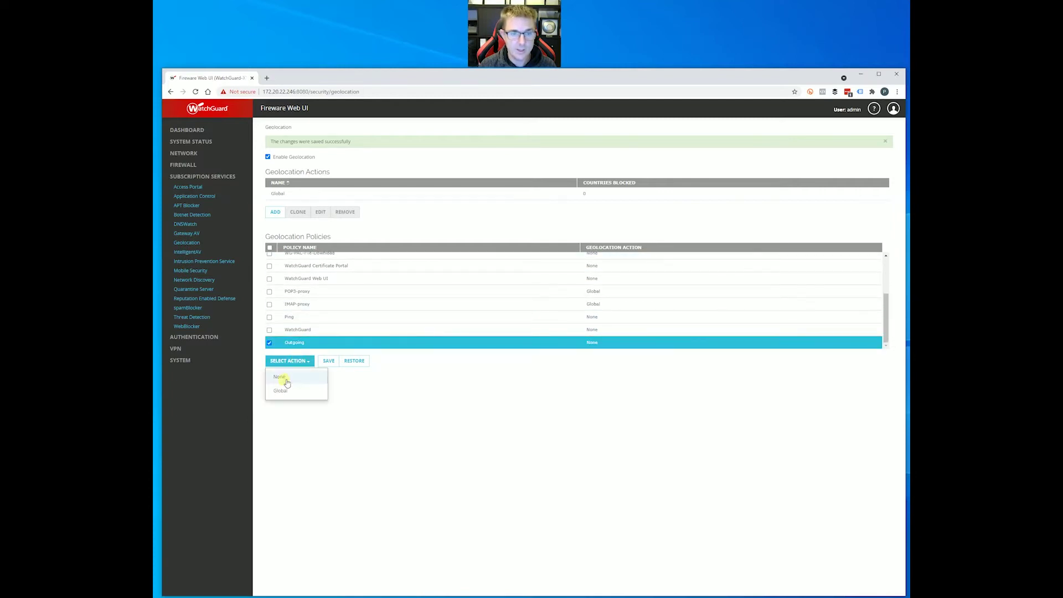
pyautogui.click(281, 391)
pyautogui.click(328, 361)
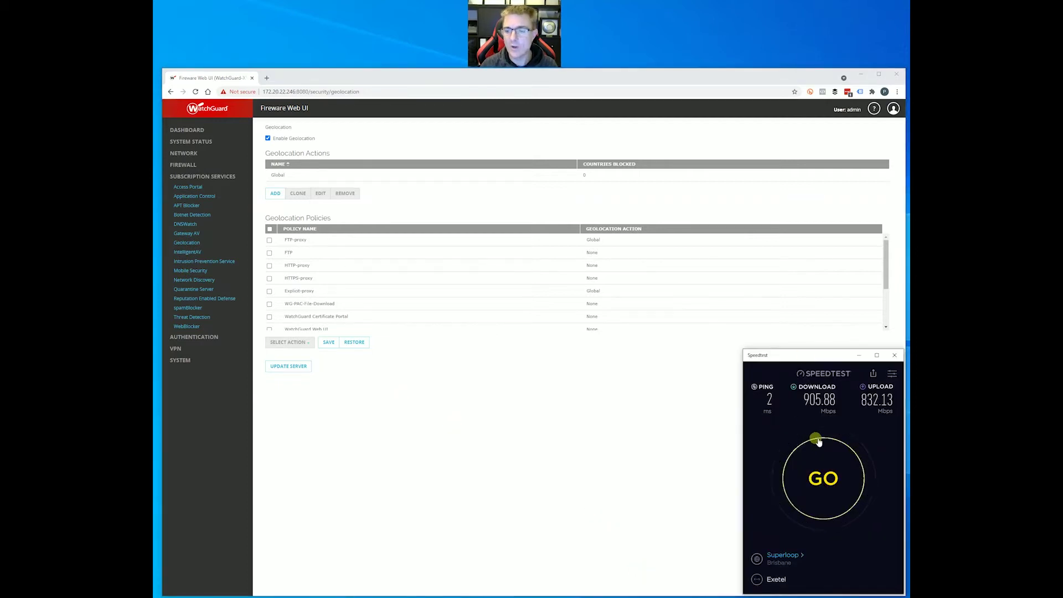
pyautogui.click(821, 468)
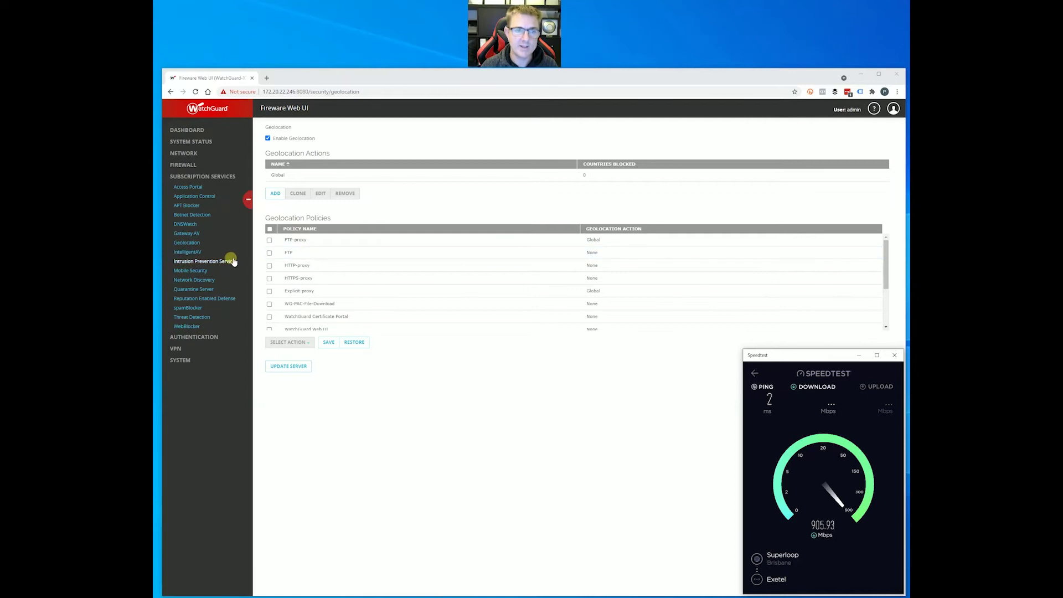
# Enable IntelligentAV, then re-enable and save the HTTPS-proxy firewall policy.
pyautogui.click(193, 253)
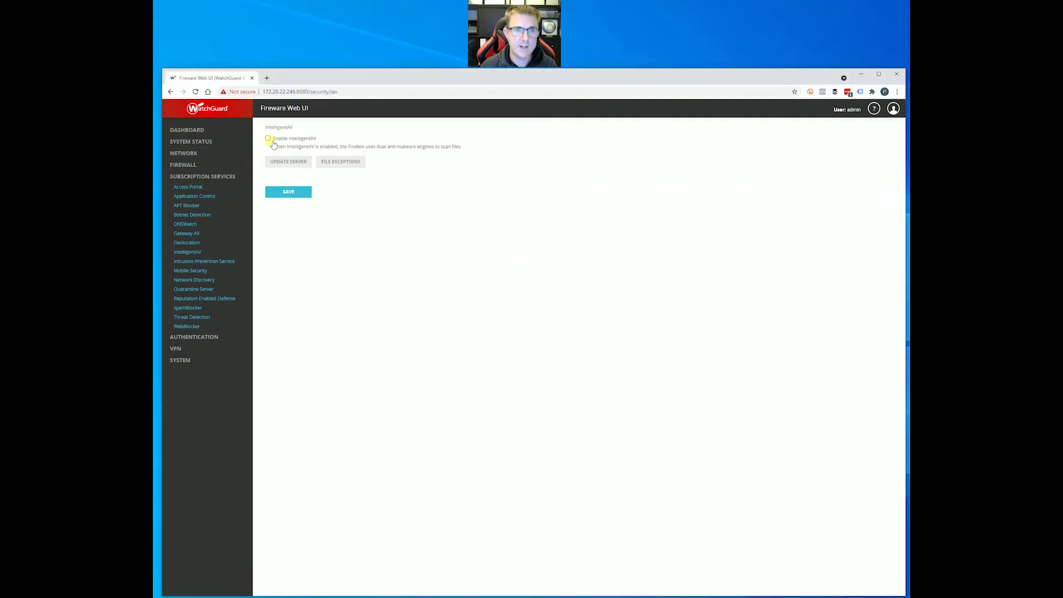
pyautogui.click(290, 194)
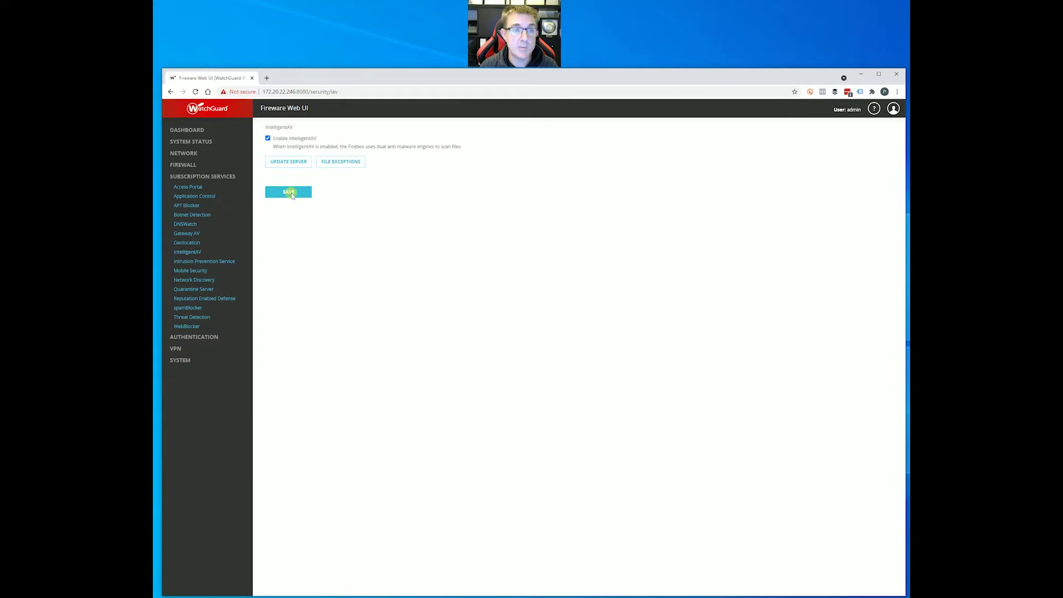
pyautogui.click(182, 165)
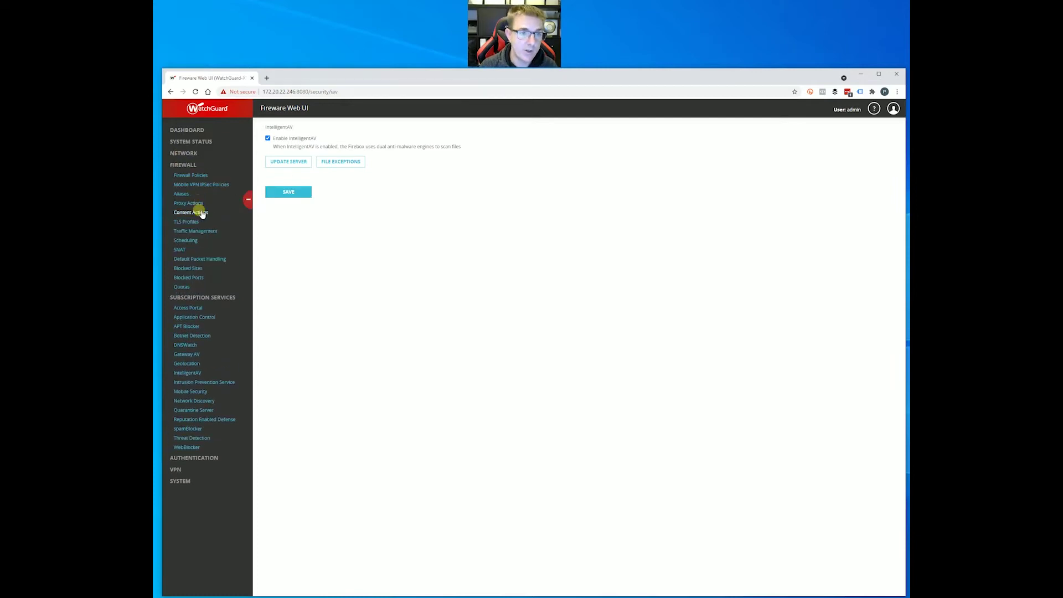
pyautogui.click(197, 176)
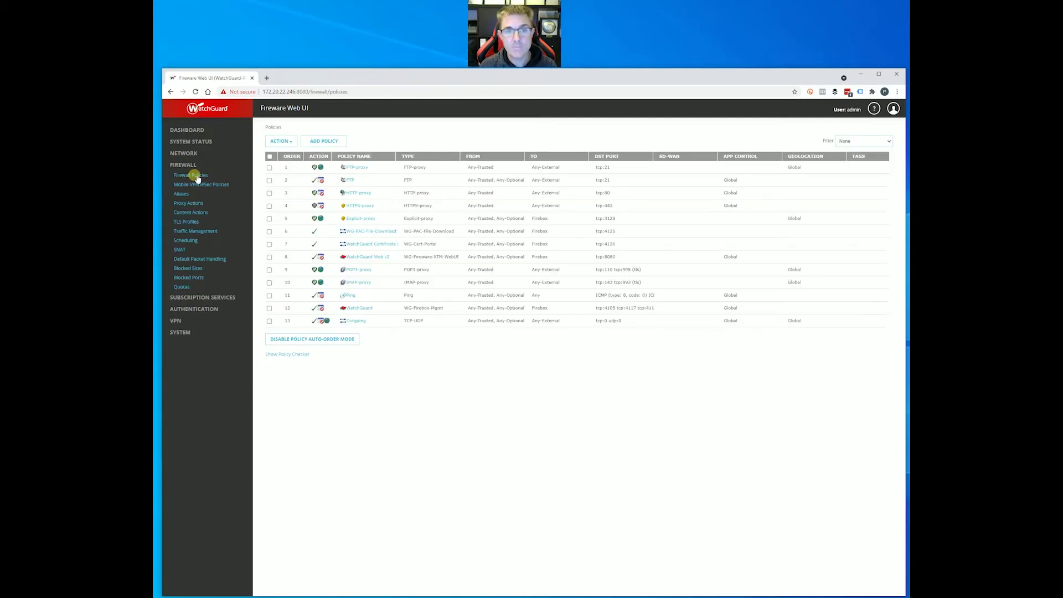
pyautogui.click(361, 207)
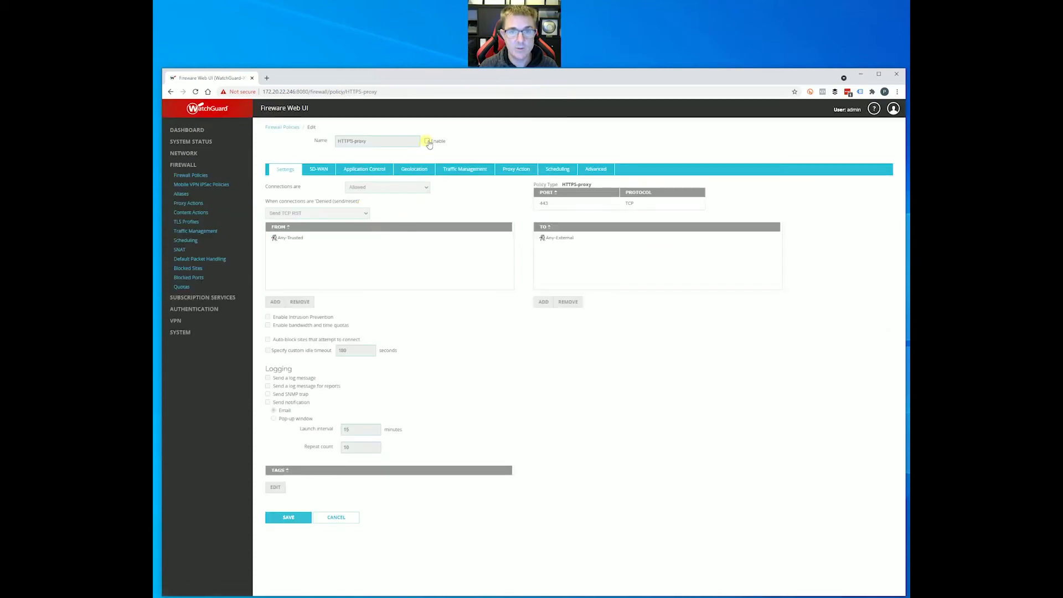
pyautogui.click(428, 141)
pyautogui.click(284, 504)
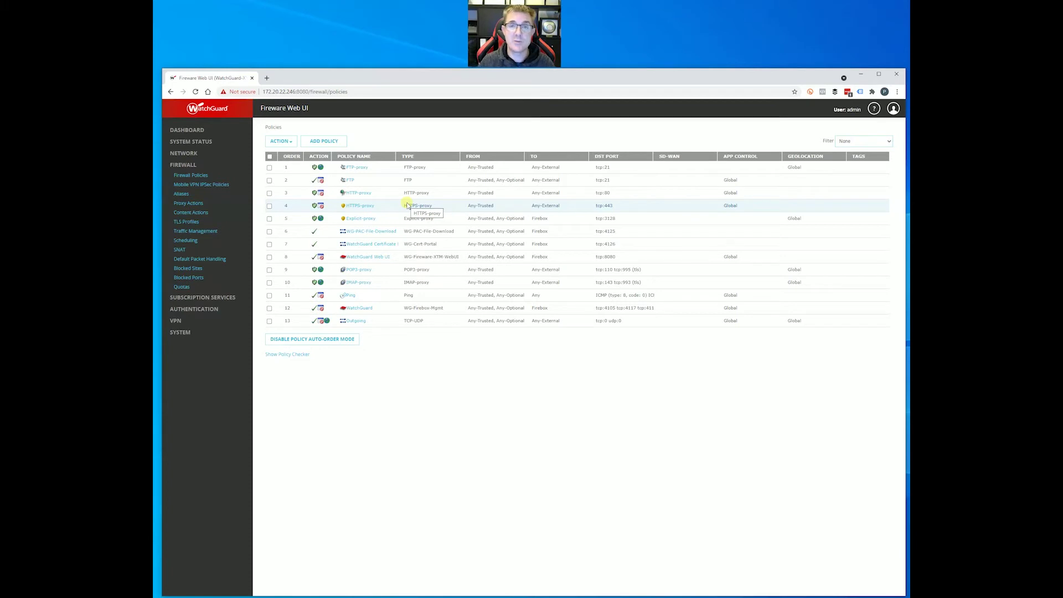
# Run a Speedtest with IntelligentAV on, getting 904.40 Mbps down and 866.27 Mbps up.
pyautogui.click(729, 593)
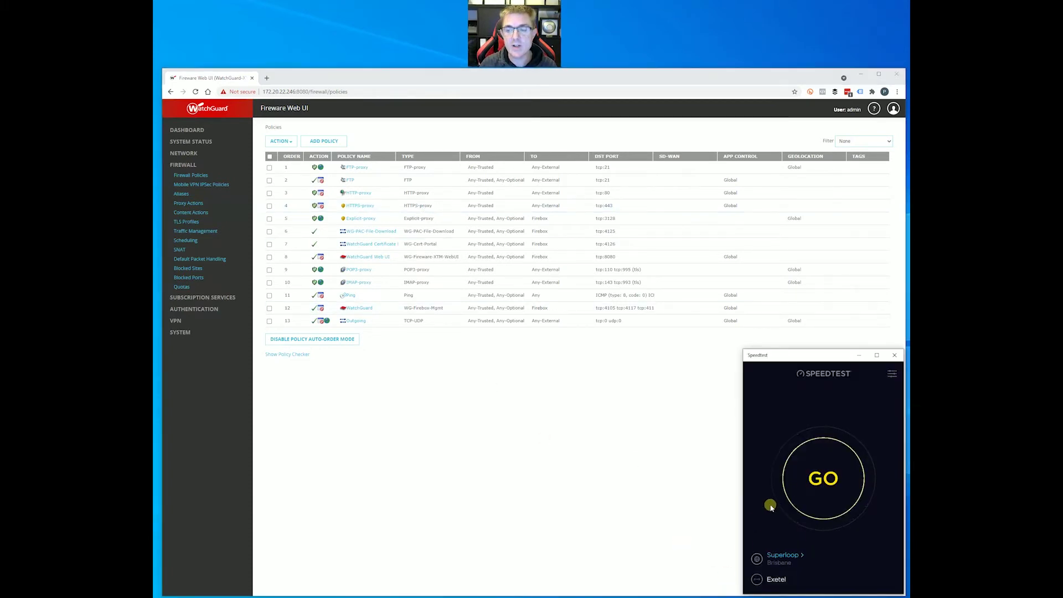
pyautogui.click(819, 477)
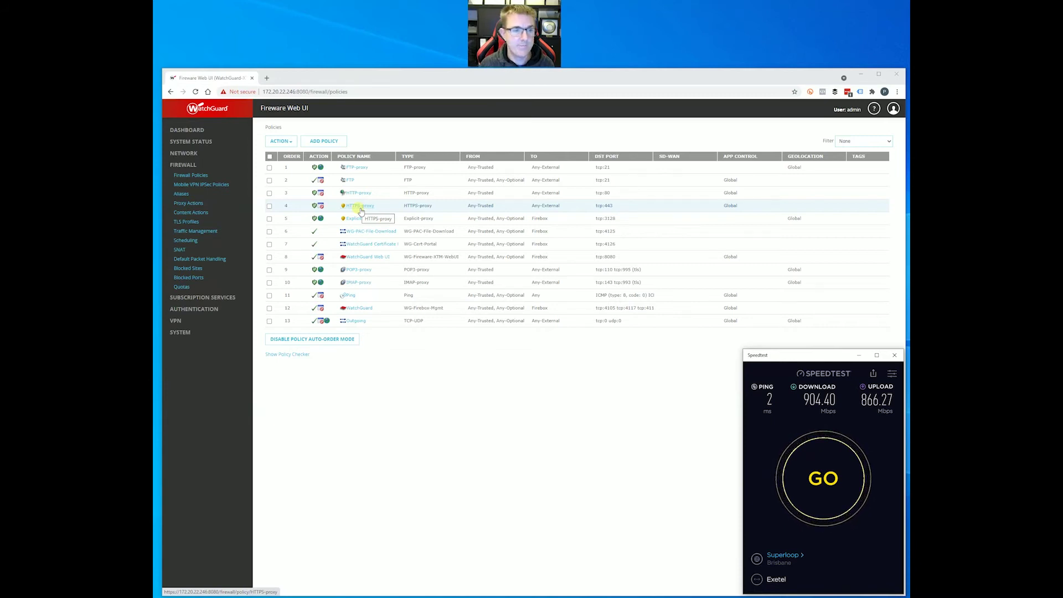
# Complete the IPS Setup Wizard with default threat levels, applying full-scan IPS to every policy.
pyautogui.click(217, 298)
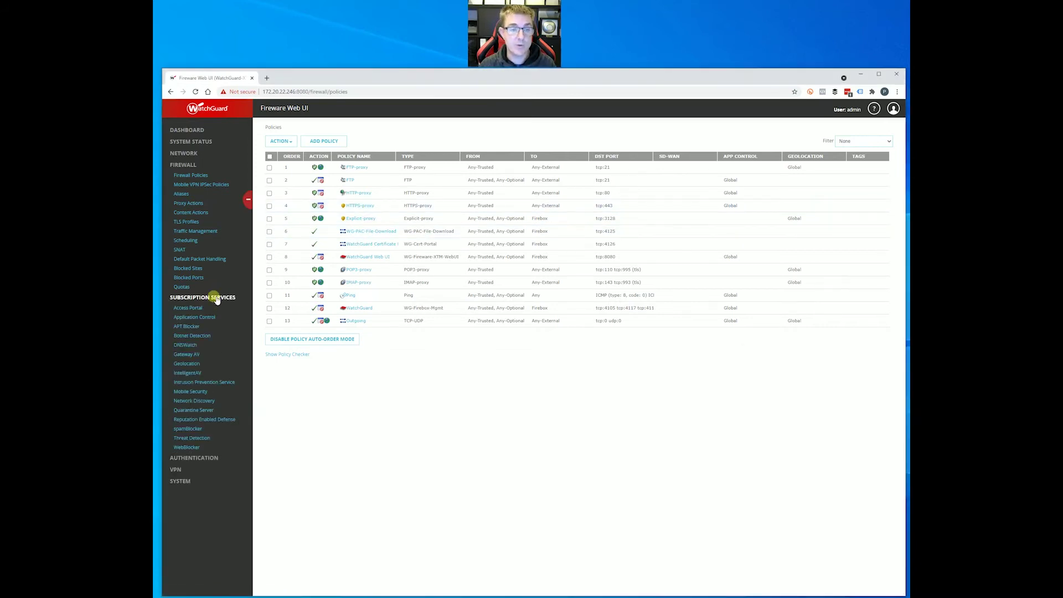
pyautogui.click(189, 355)
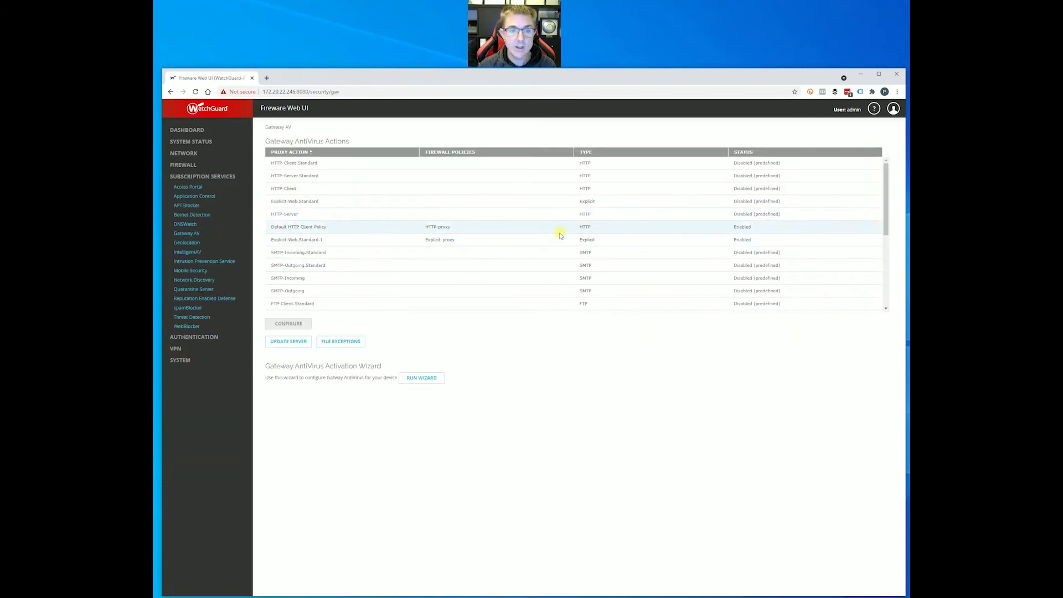
pyautogui.scroll(-1, 411, 253)
pyautogui.click(199, 263)
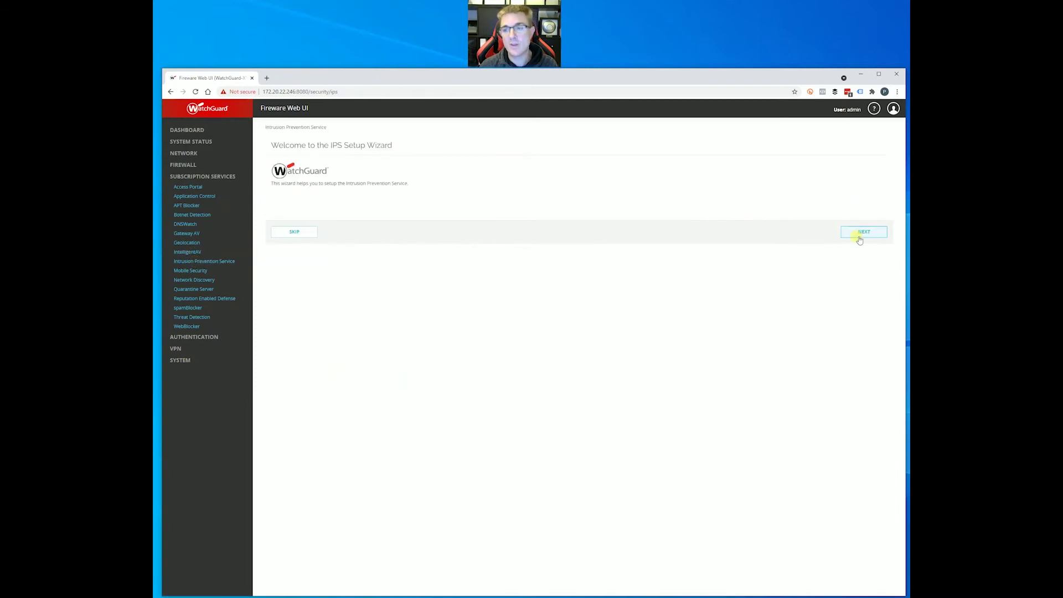
pyautogui.click(858, 233)
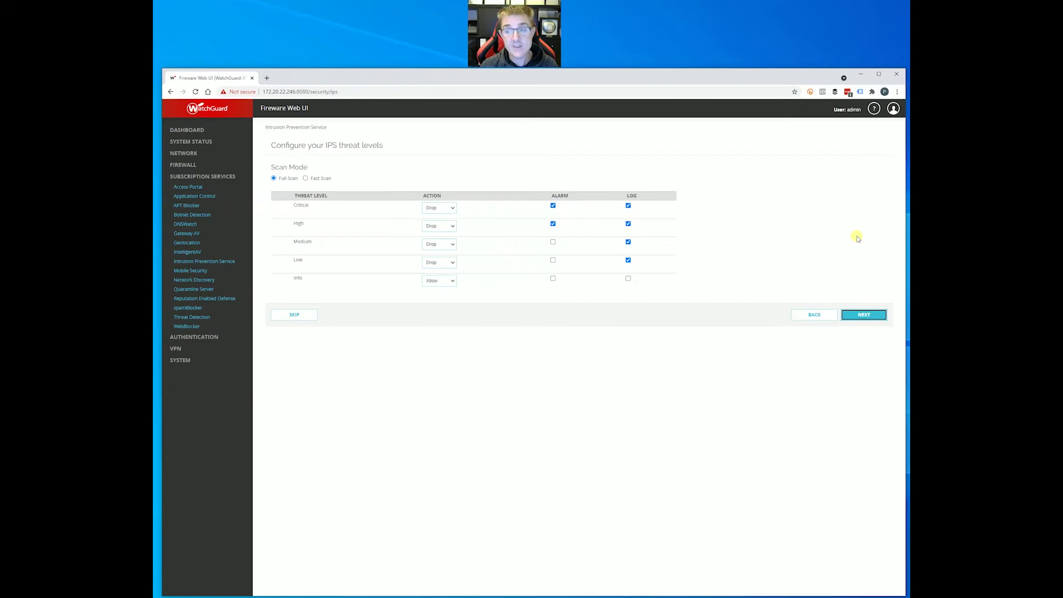
pyautogui.click(872, 315)
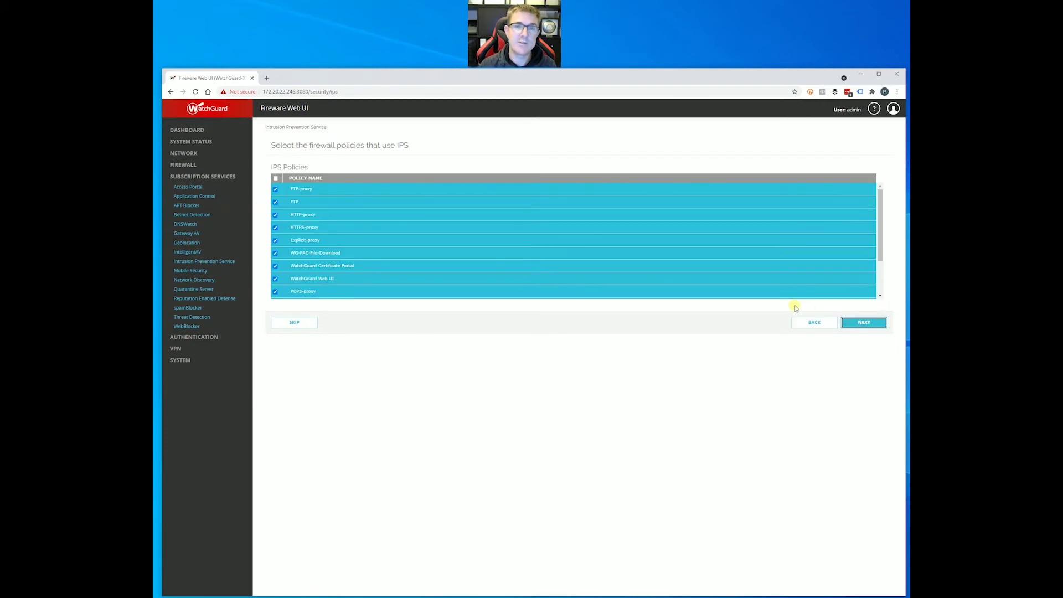
pyautogui.scroll(-2, 609, 260)
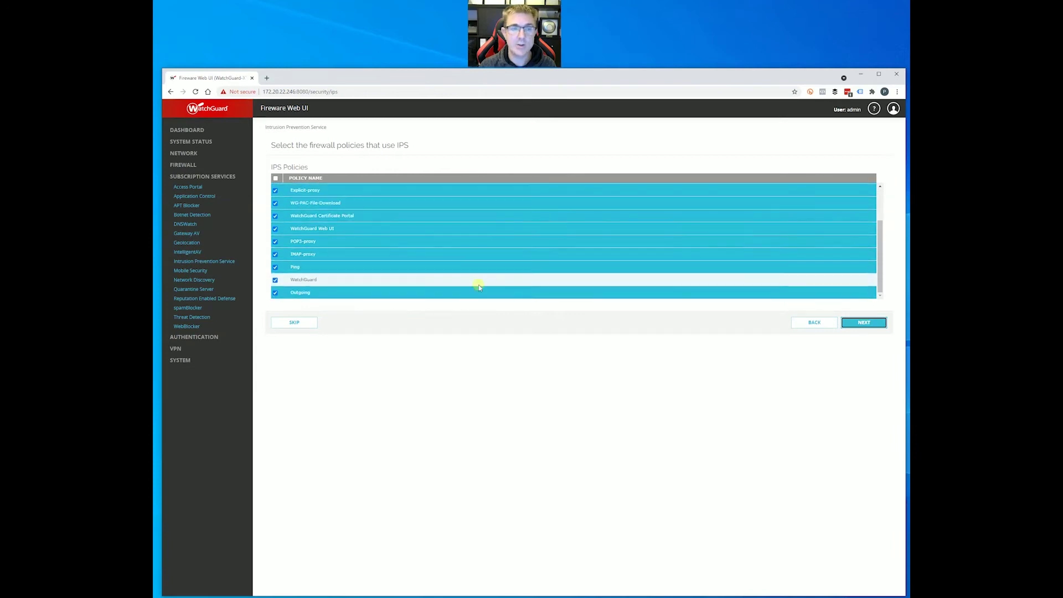
pyautogui.click(861, 323)
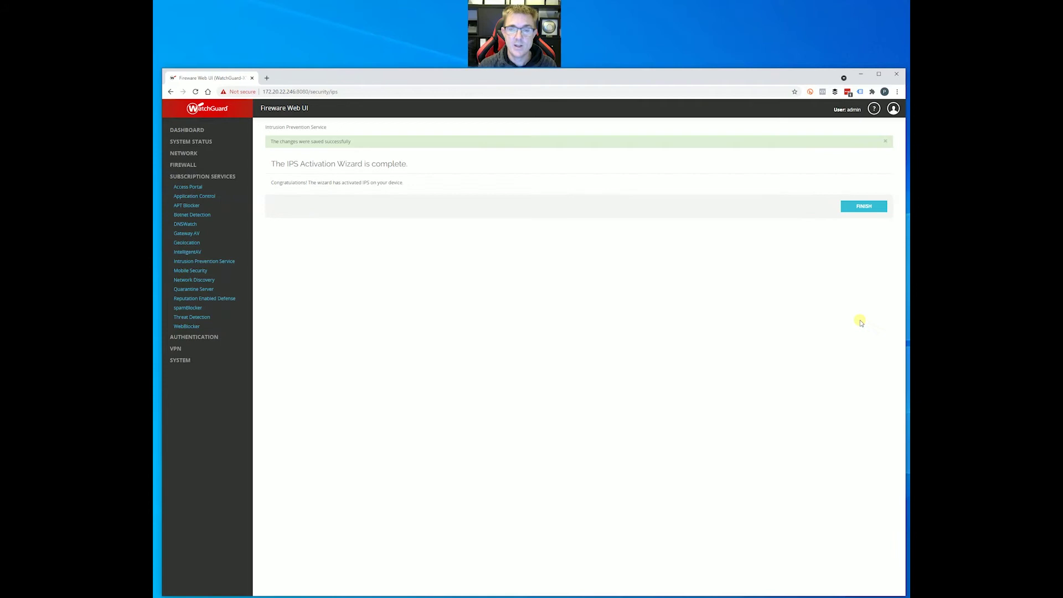
pyautogui.click(860, 208)
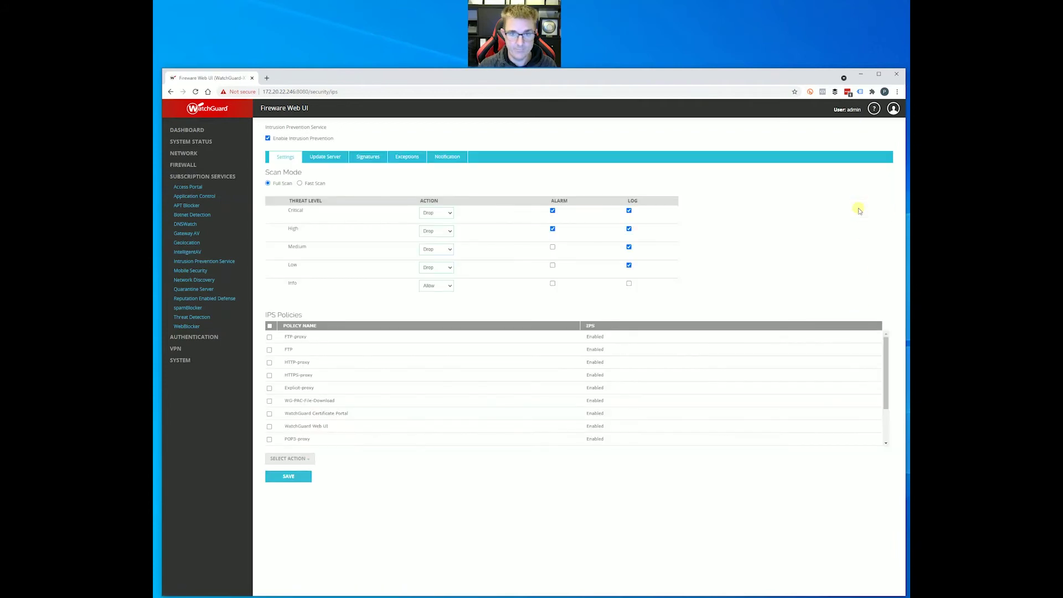
# Run a Speedtest with IPS on, measuring 374.59 Mbps download and 627.37 Mbps upload.
pyautogui.hotkey('alt', 'Tab')
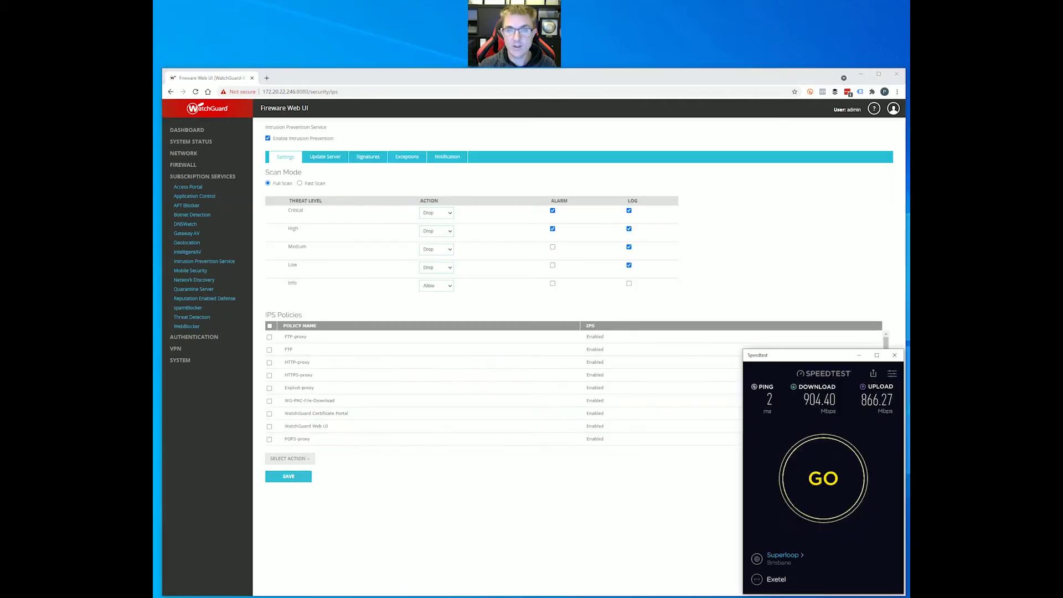
pyautogui.click(796, 471)
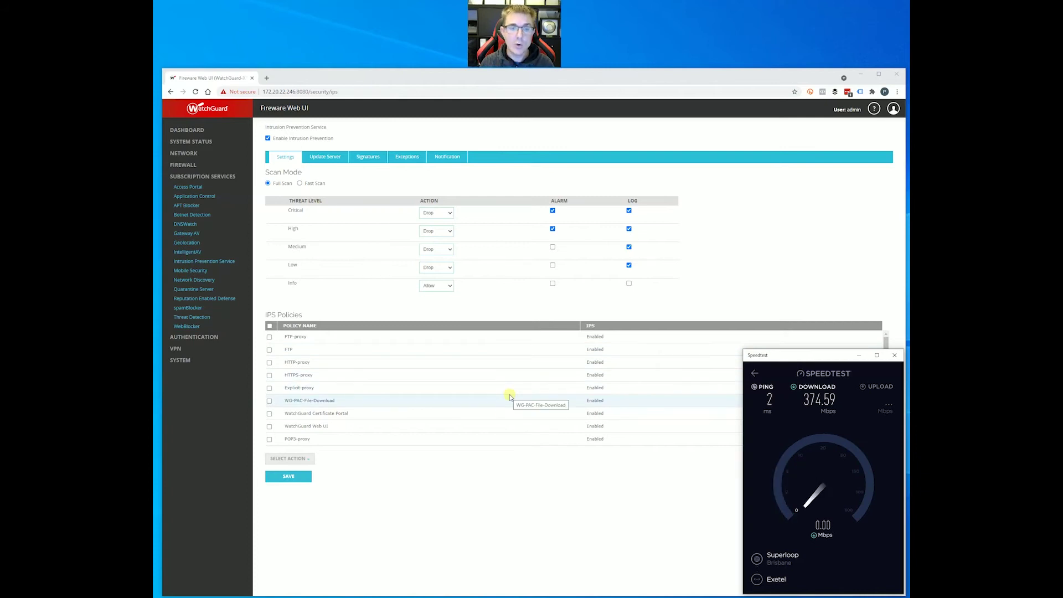
pyautogui.scroll(-3, 498, 377)
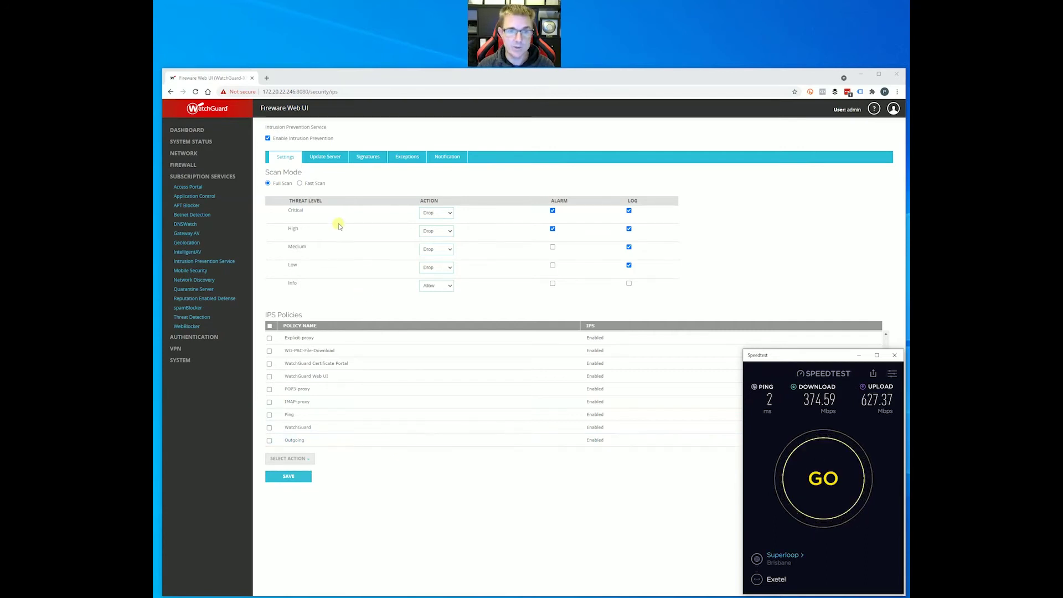
# Set the Outgoing policy's IPS action to Disable in the IPS Policies list.
pyautogui.click(270, 440)
pyautogui.click(289, 458)
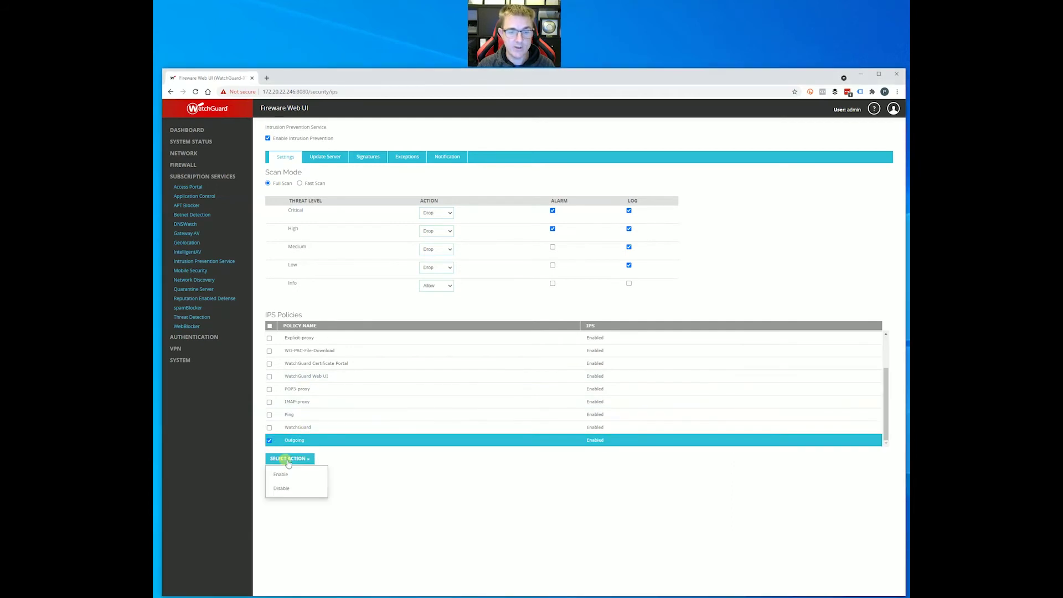
pyautogui.click(288, 489)
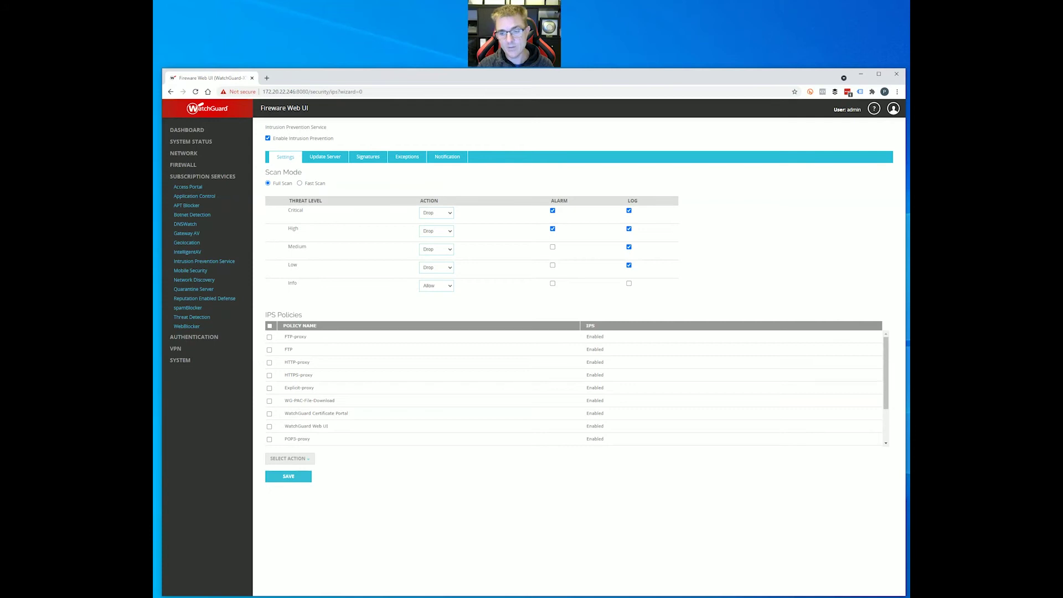
pyautogui.hotkey('alt', 'Tab')
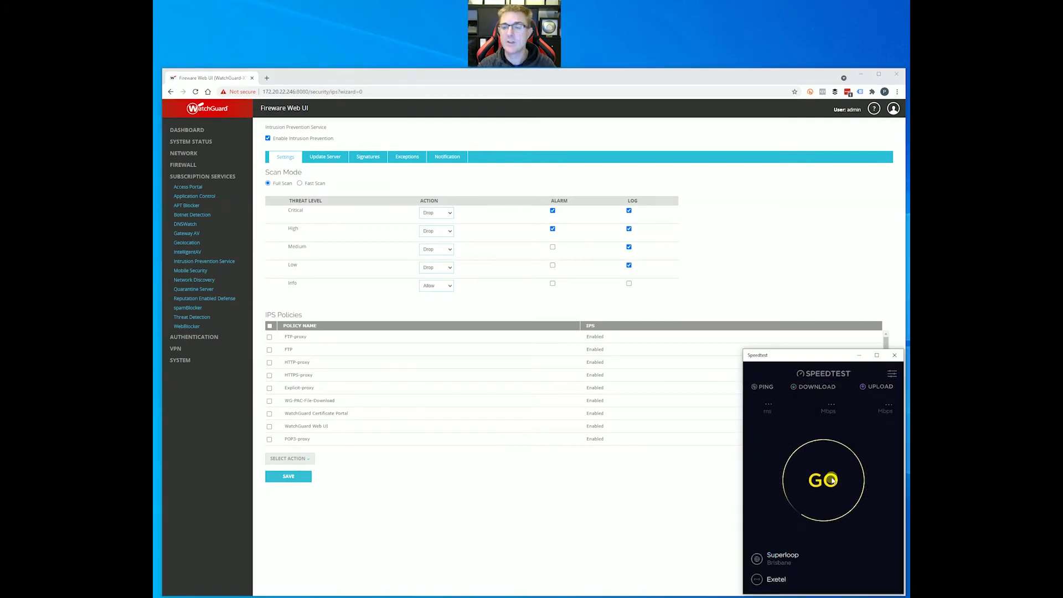
# Run a Speedtest with Outgoing excluded from IPS, reaching 906.05 Mbps download and 2 ms ping.
pyautogui.click(832, 480)
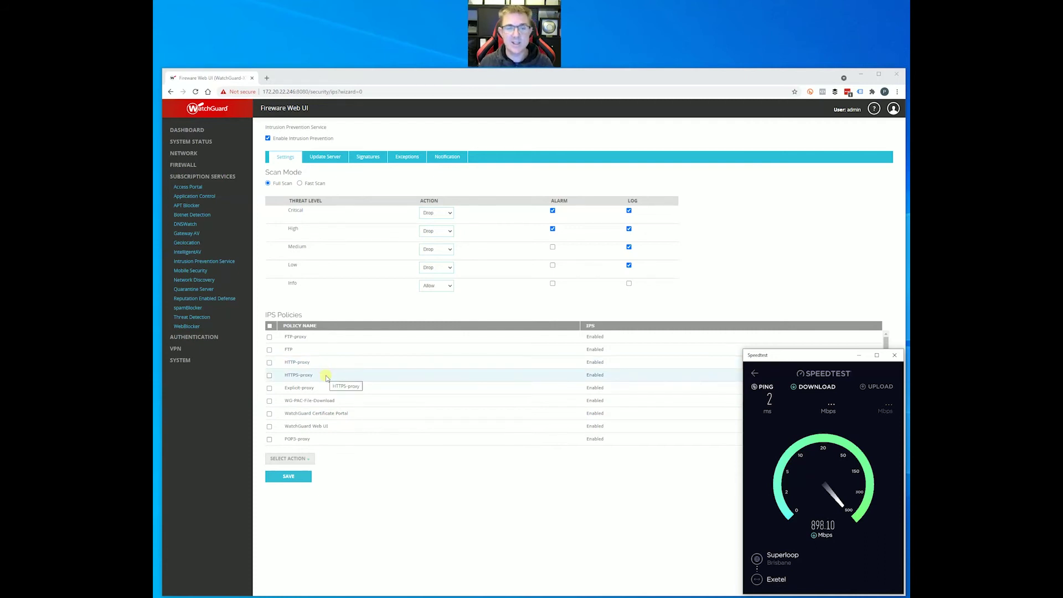
pyautogui.scroll(-2, 332, 401)
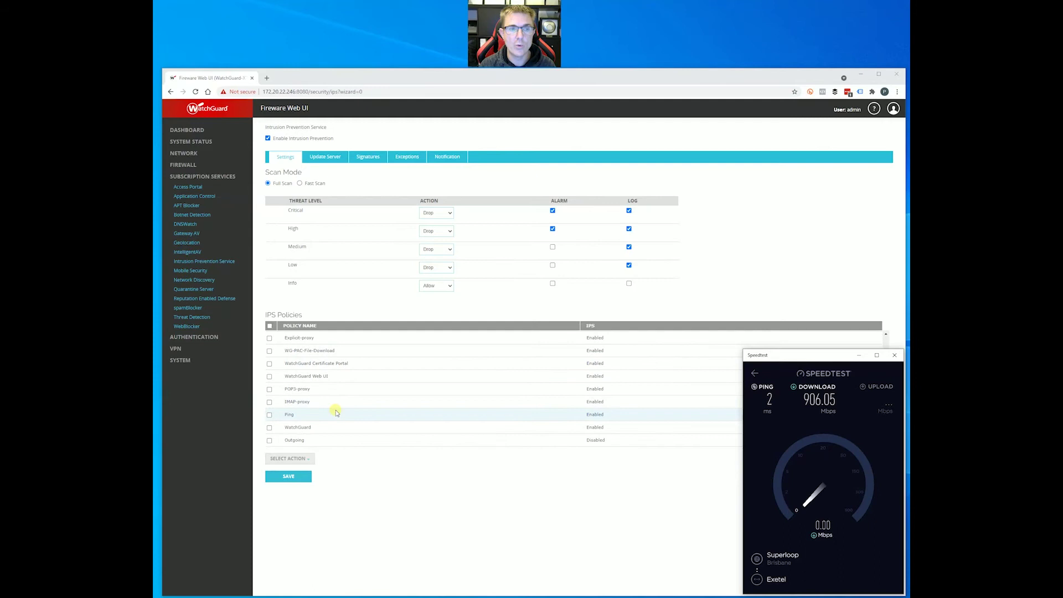
# Go to Firewall > Firewall Policies to show all 13 policies.
pyautogui.click(182, 164)
pyautogui.click(194, 174)
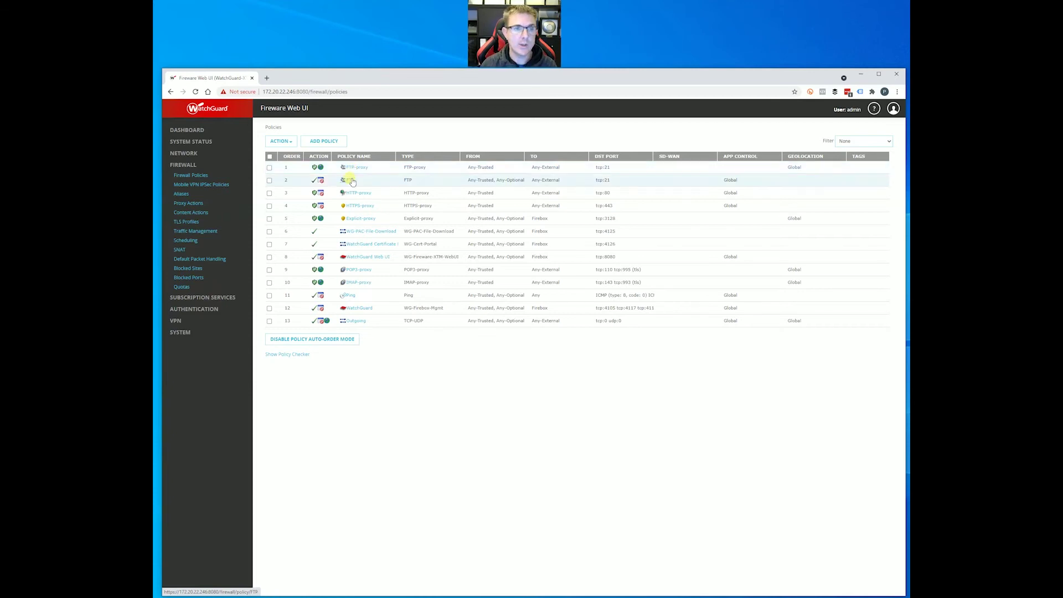
# Re-enable IPS on the Outgoing policy and switch the IPS scan mode to Fast Scan, saving each.
pyautogui.click(216, 299)
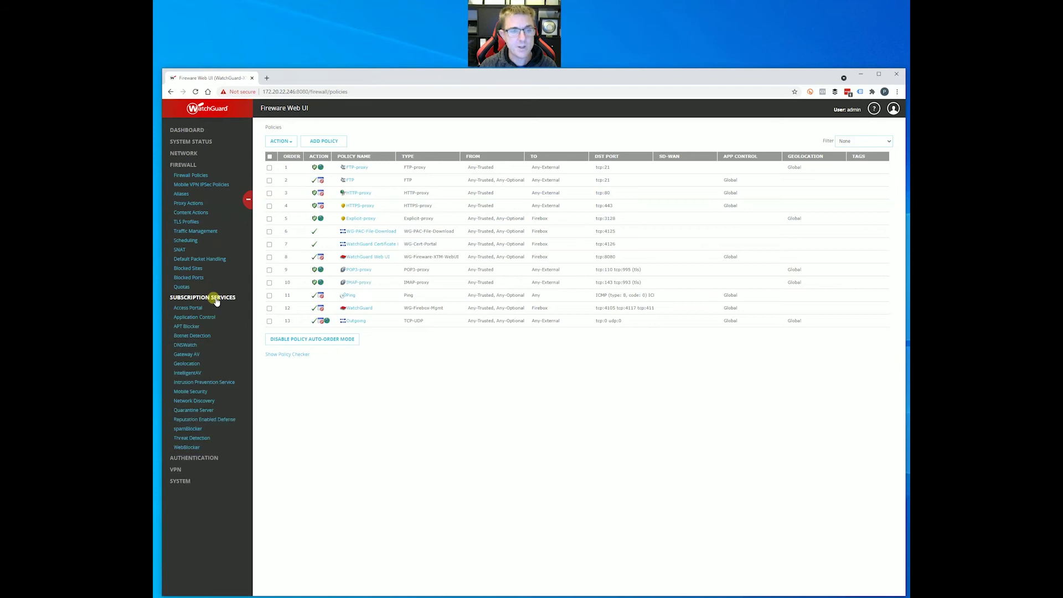
pyautogui.click(201, 383)
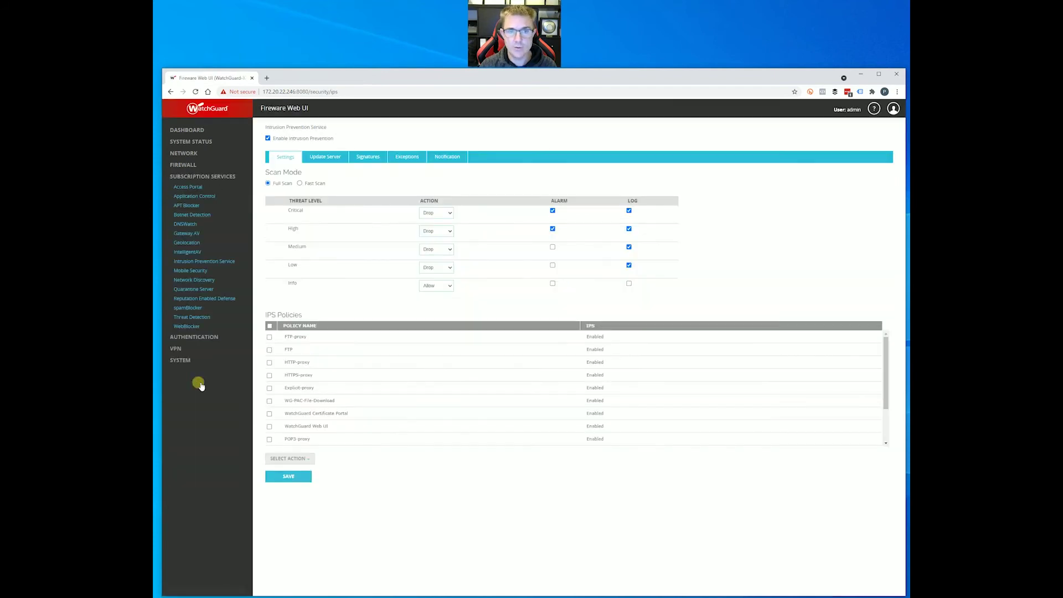
pyautogui.scroll(-2, 355, 415)
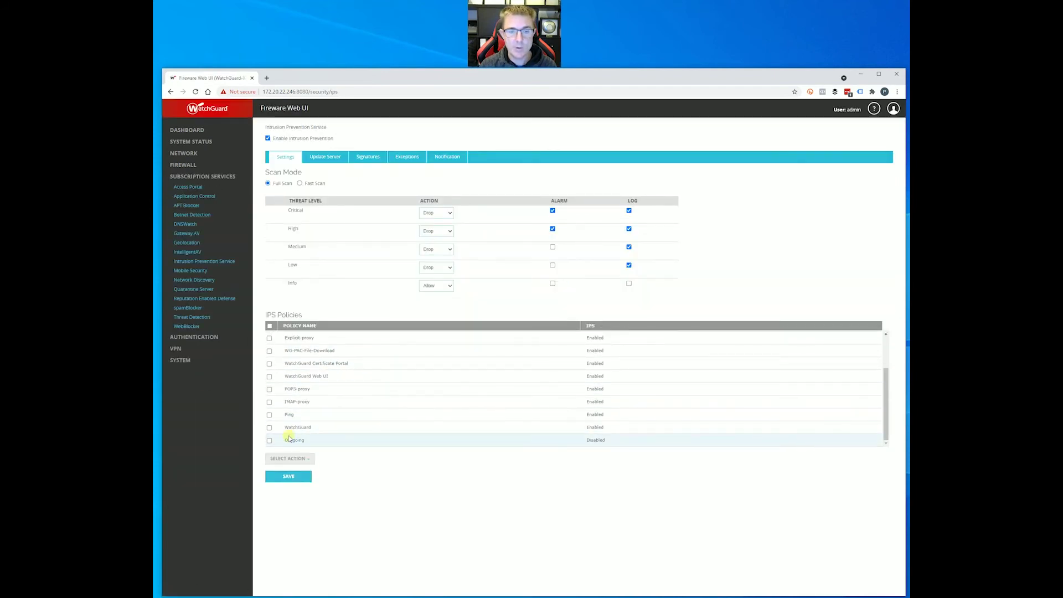
pyautogui.click(269, 441)
pyautogui.click(289, 458)
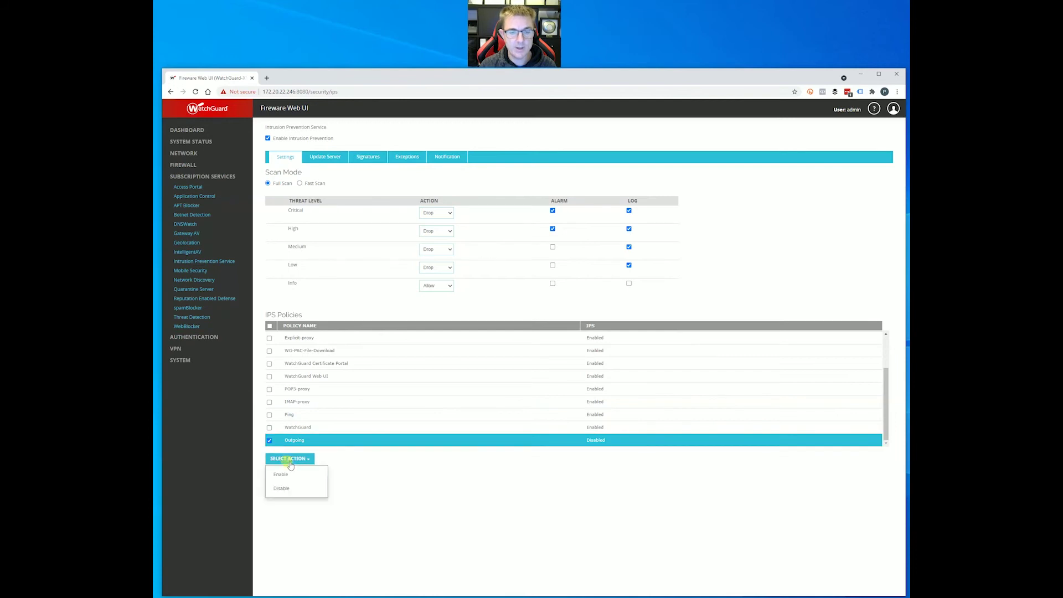
pyautogui.click(291, 475)
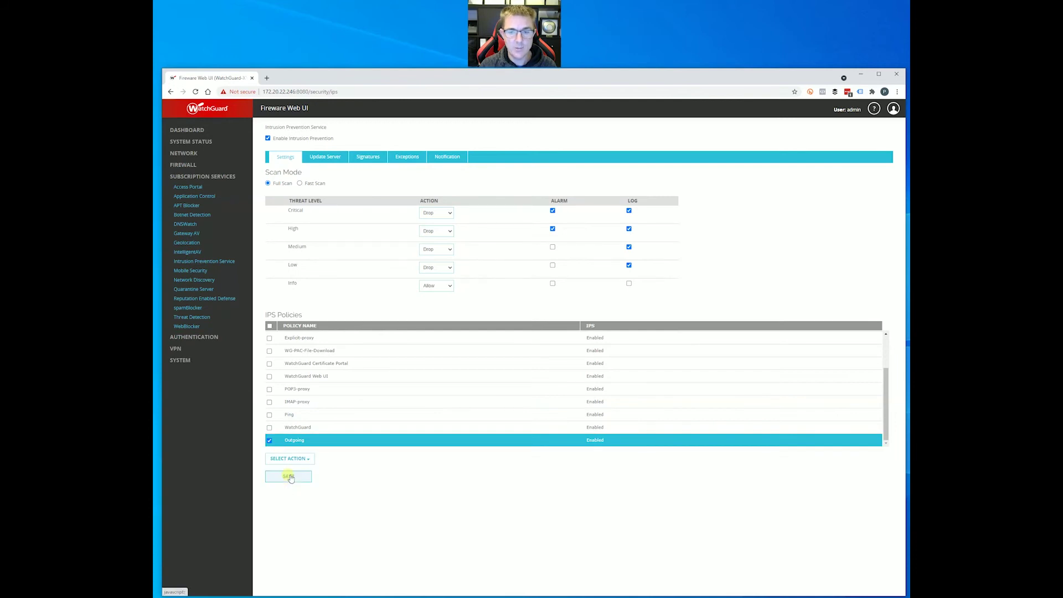
pyautogui.click(290, 472)
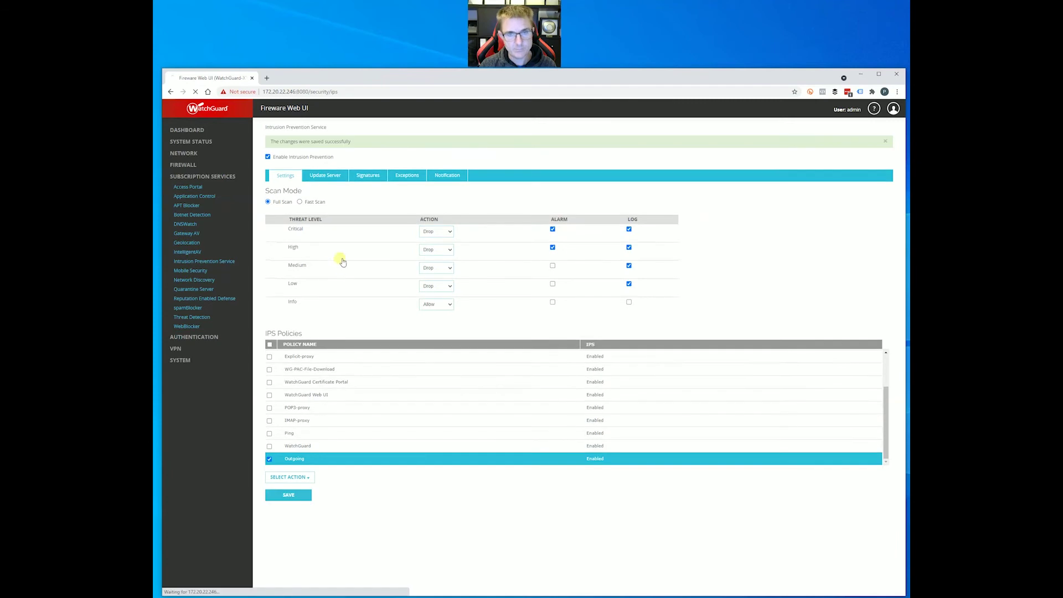
pyautogui.click(300, 183)
pyautogui.click(287, 477)
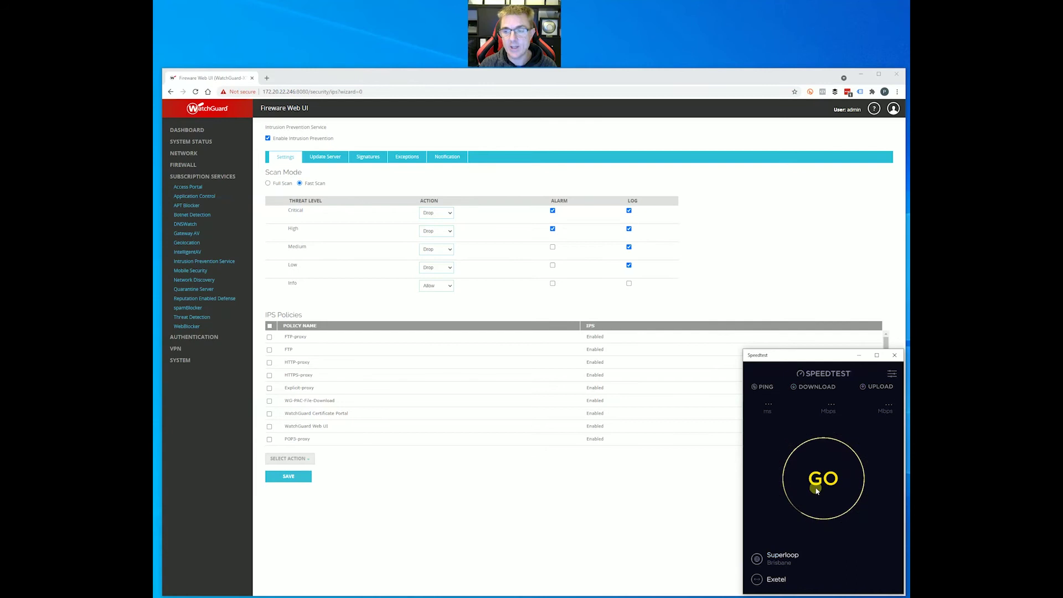
# Run a speed test under Fast Scan, then view the empty IPS Exceptions list.
pyautogui.click(816, 487)
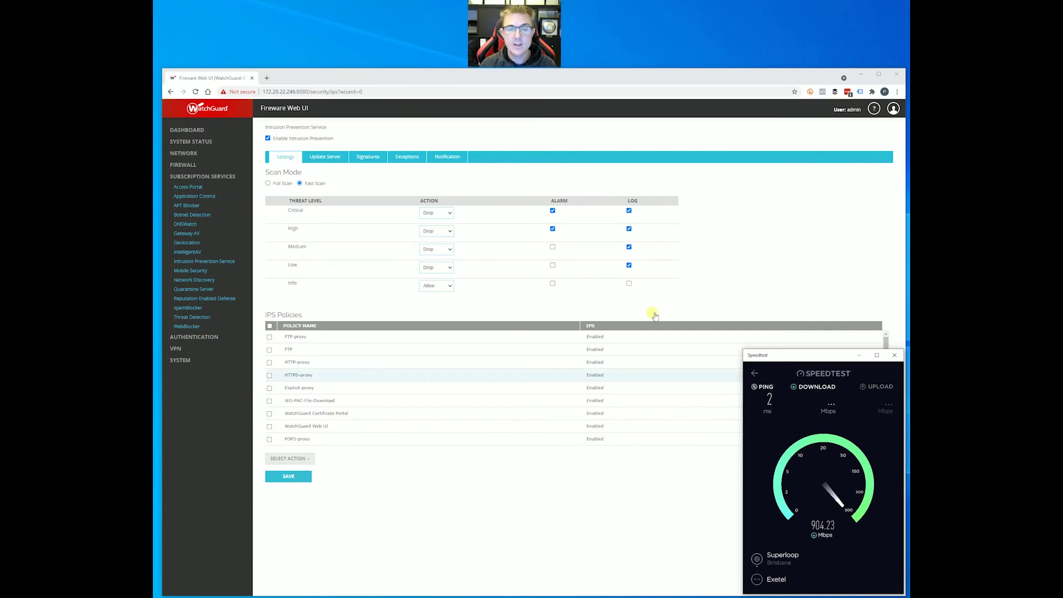
pyautogui.click(407, 158)
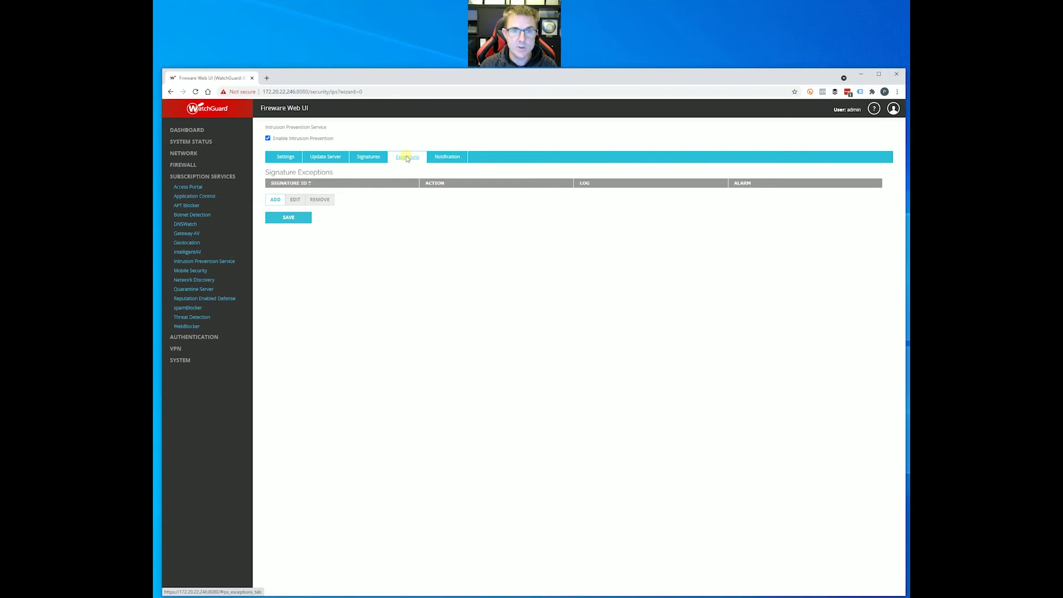
# Save IPS back to Full Scan, then show the Reputation Enabled Defense actions.
pyautogui.click(283, 158)
pyautogui.click(269, 184)
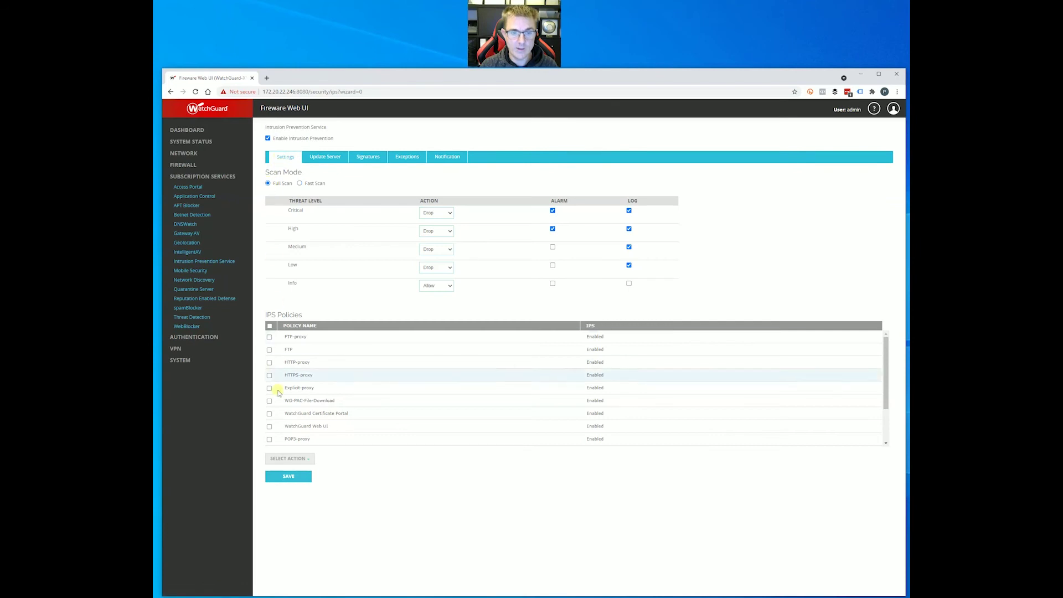
pyautogui.click(285, 476)
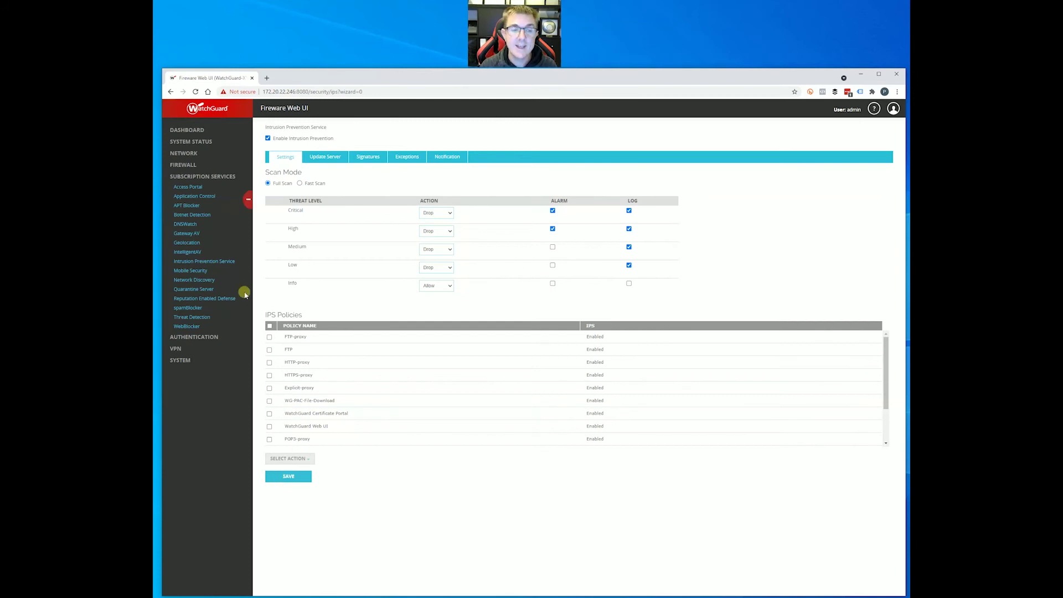
pyautogui.click(201, 301)
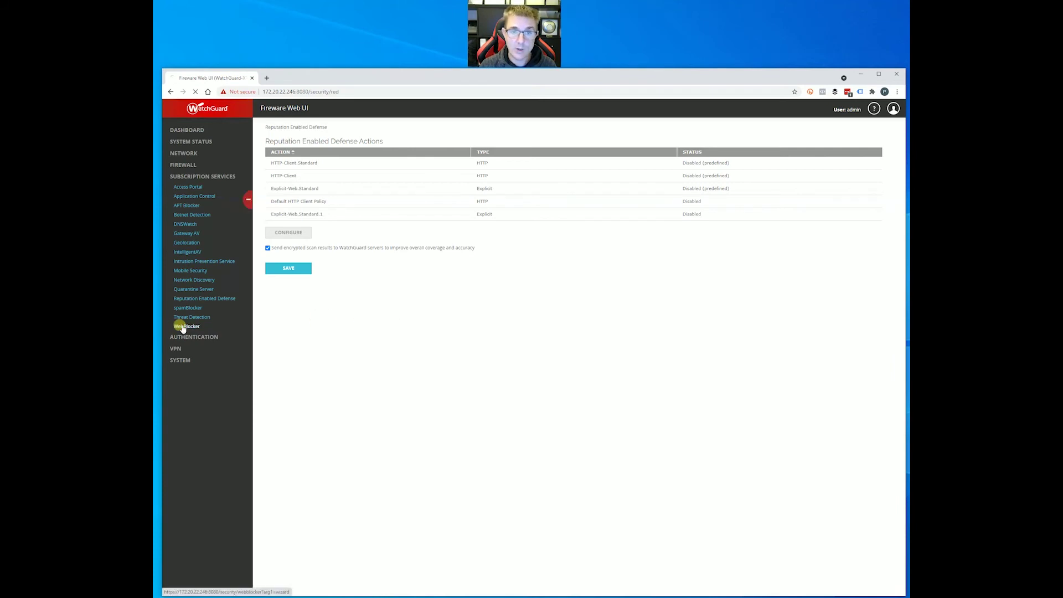
# Run the WebBlocker wizard with the default action name and denied categories on the existing proxy policies.
pyautogui.click(183, 326)
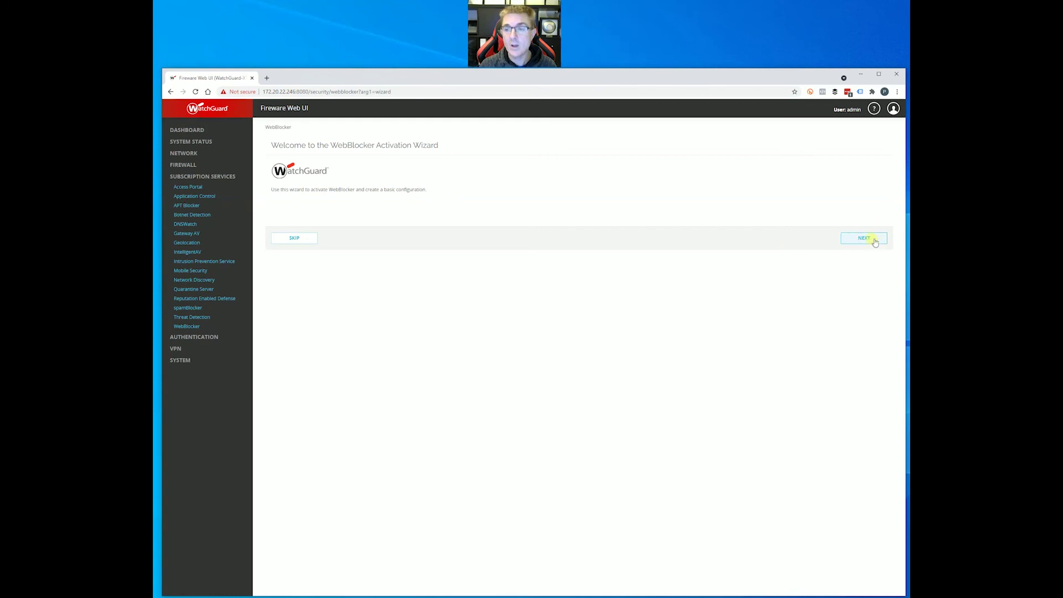
pyautogui.click(872, 238)
pyautogui.click(860, 207)
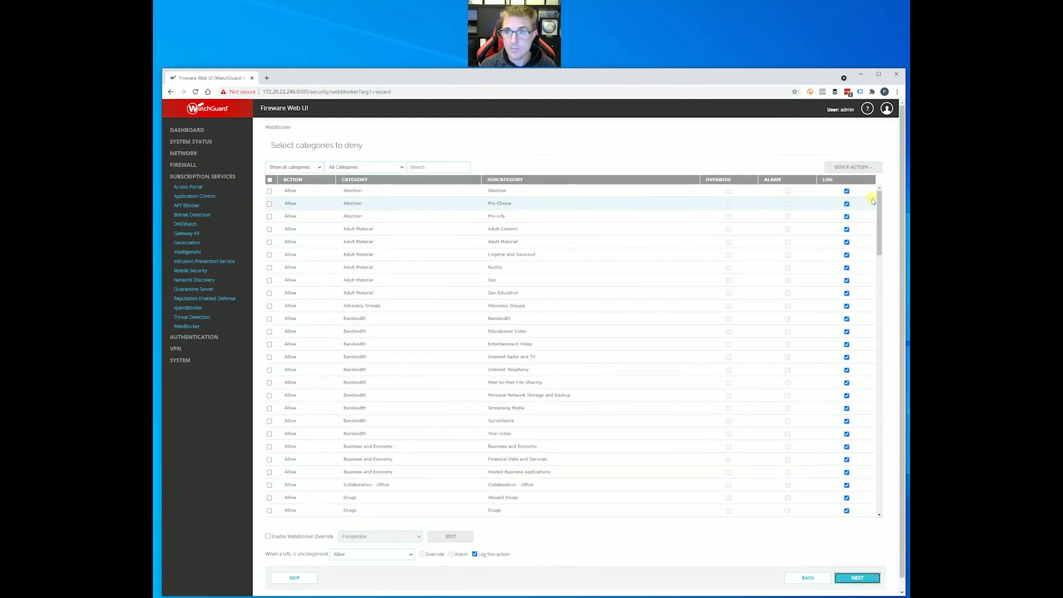
pyautogui.moveTo(879, 224); pyautogui.dragTo(870, 502)
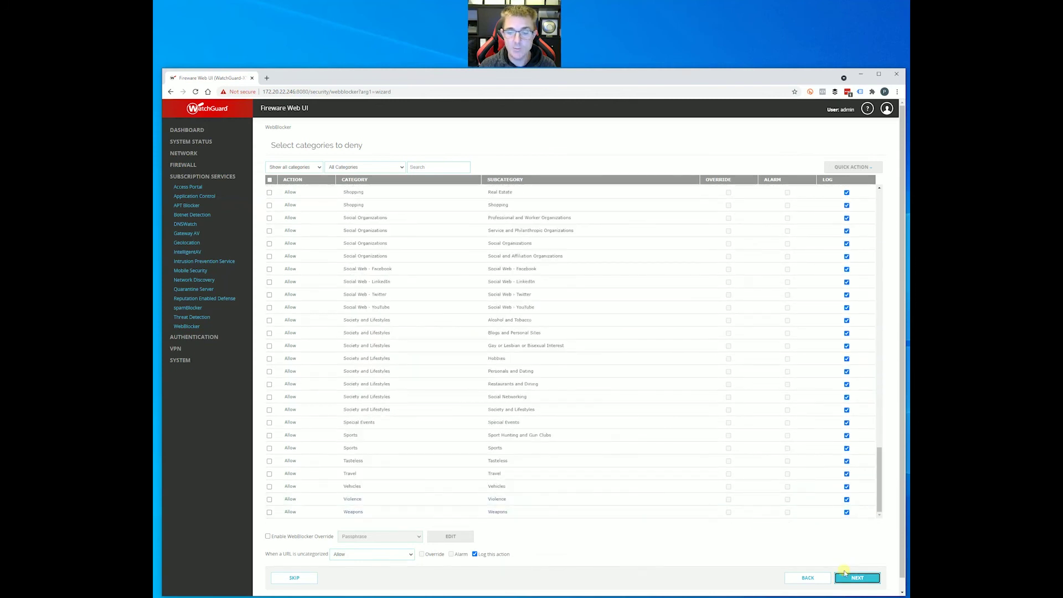
pyautogui.click(857, 577)
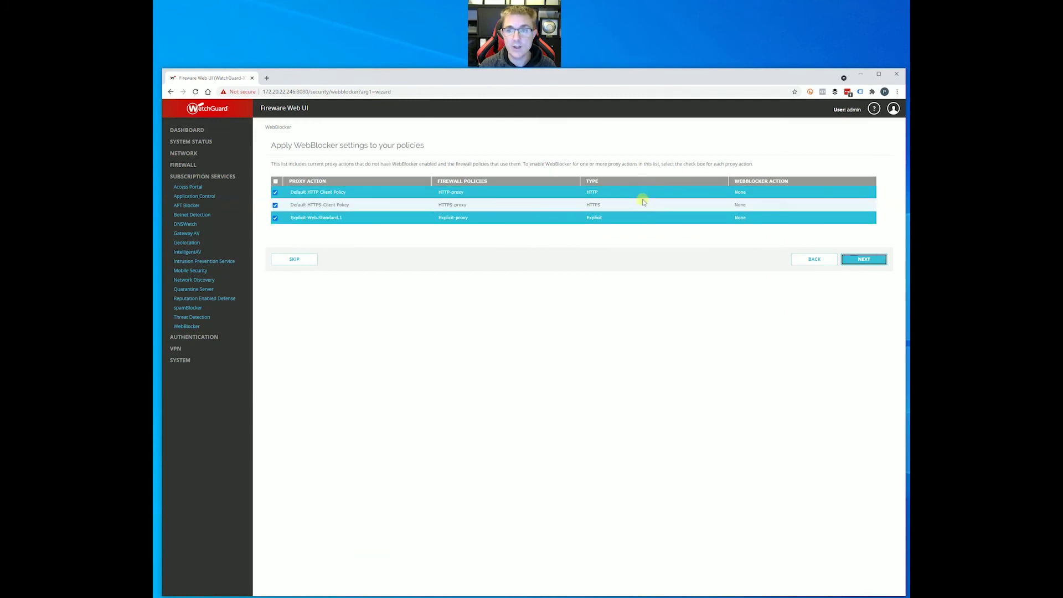
pyautogui.click(873, 265)
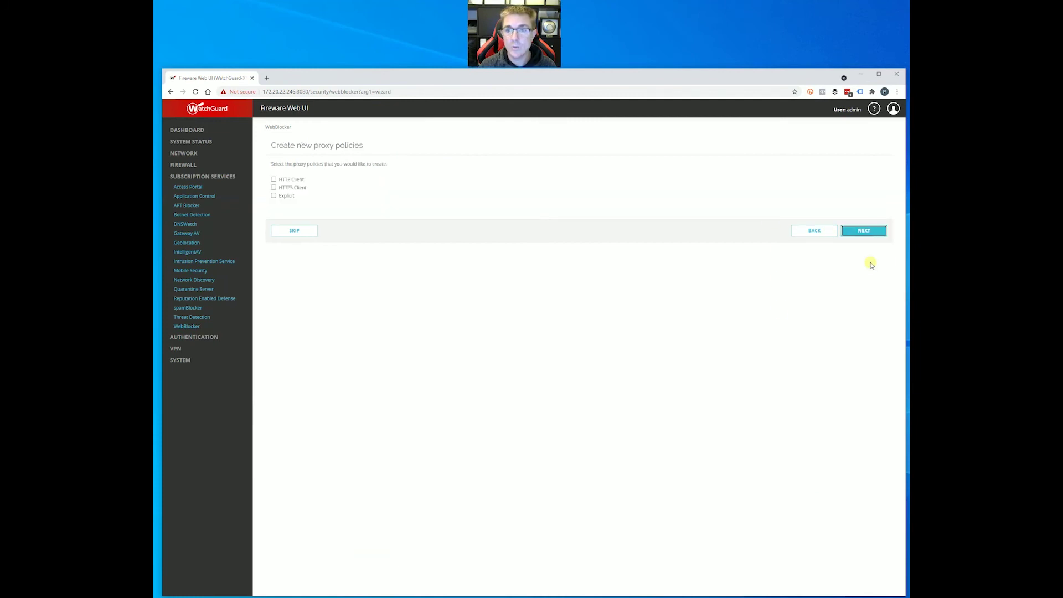
# Add new HTTP Client, HTTPS Client and Explicit proxy policies with WebBlocker and finish setup.
pyautogui.click(303, 181)
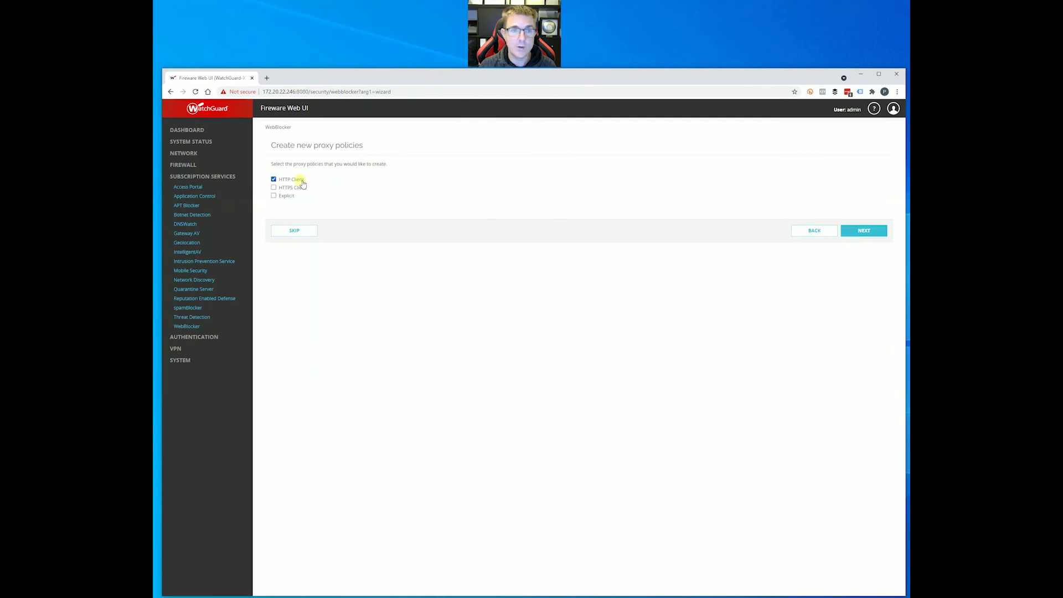
pyautogui.click(299, 188)
pyautogui.click(297, 196)
pyautogui.click(866, 235)
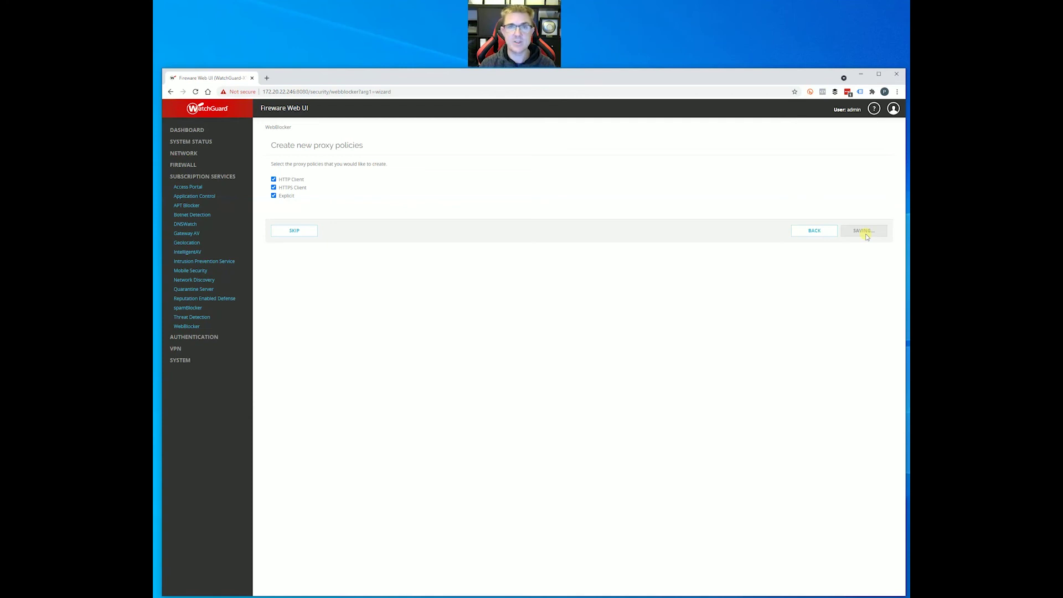
pyautogui.click(865, 226)
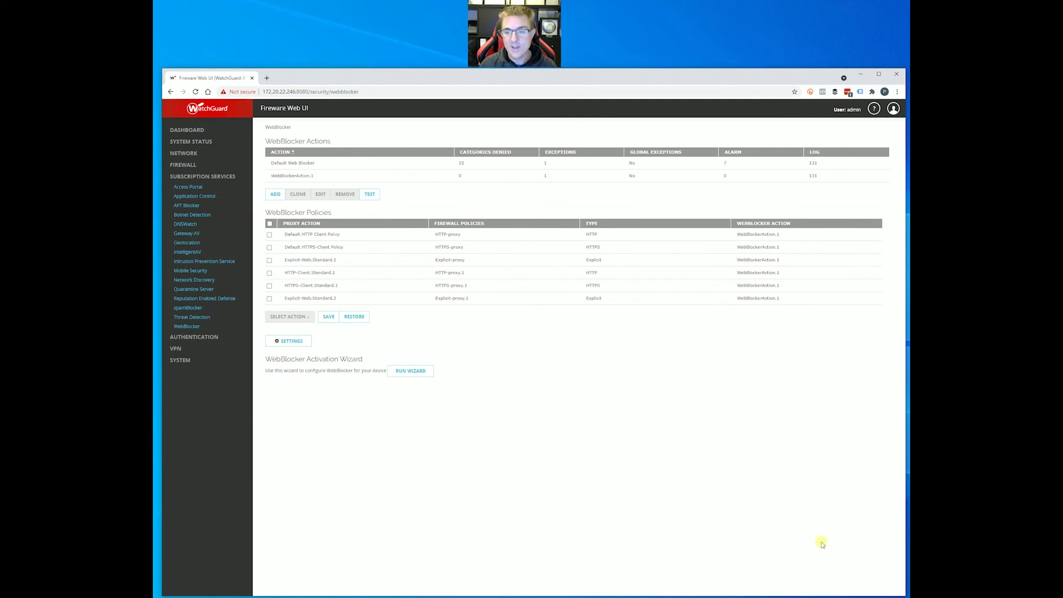
# Run a Speedtest with WebBlocker on: 2 ms ping, 541.07 Mbps download, 743.01 Mbps upload.
pyautogui.click(727, 596)
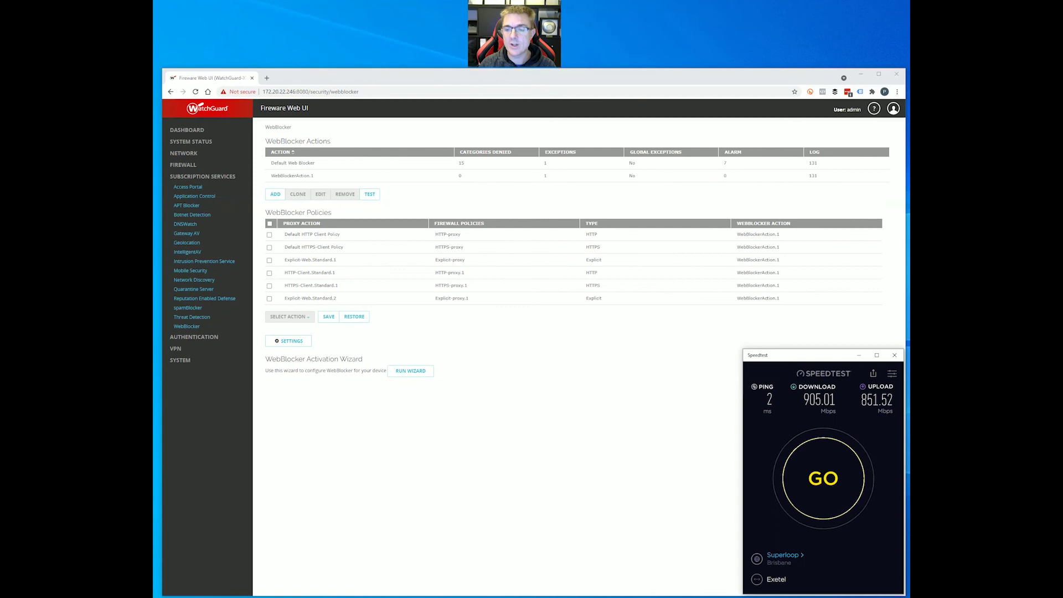
pyautogui.click(810, 488)
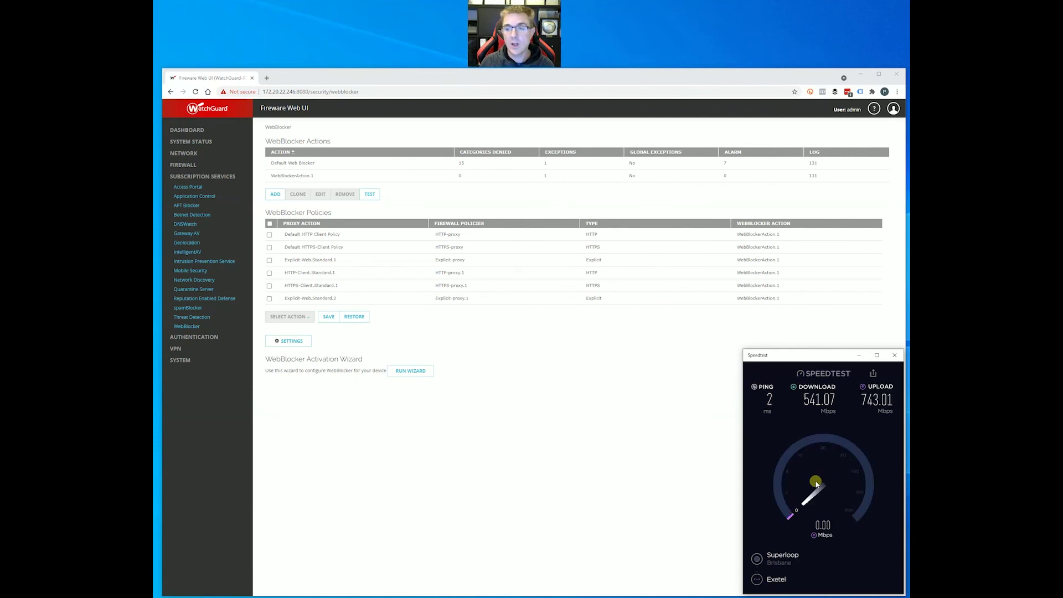
# Rerun the Speedtest with WebBlocker on, getting 539.09 Mbps download and 626.54 Mbps upload.
pyautogui.click(816, 483)
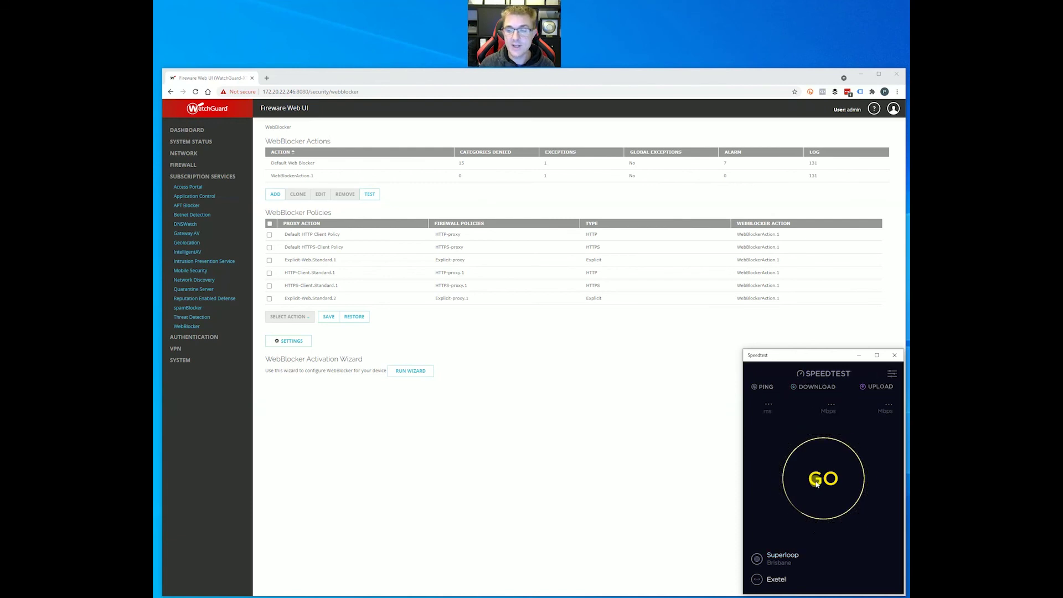